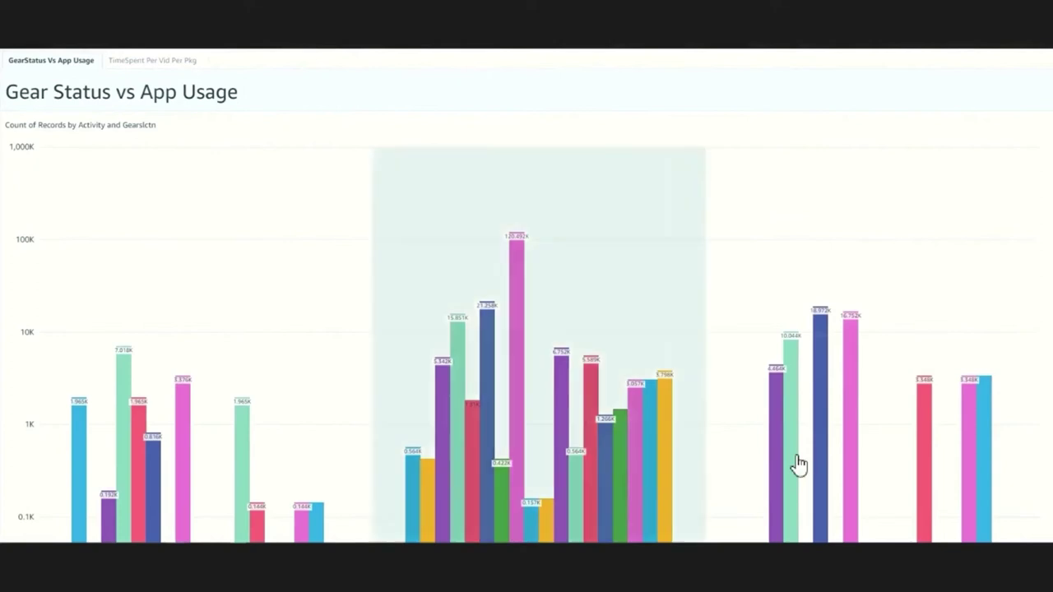
Cancel the vehicle record's Edit item dialog without saving, then open the logs table items.
mouse_move(798, 465)
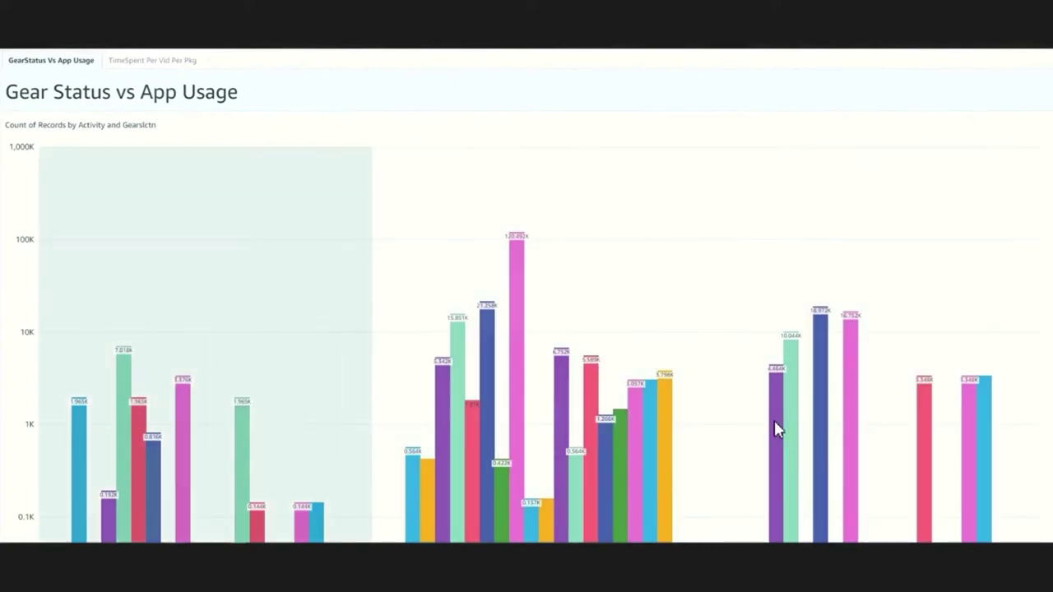
mouse_move(782, 431)
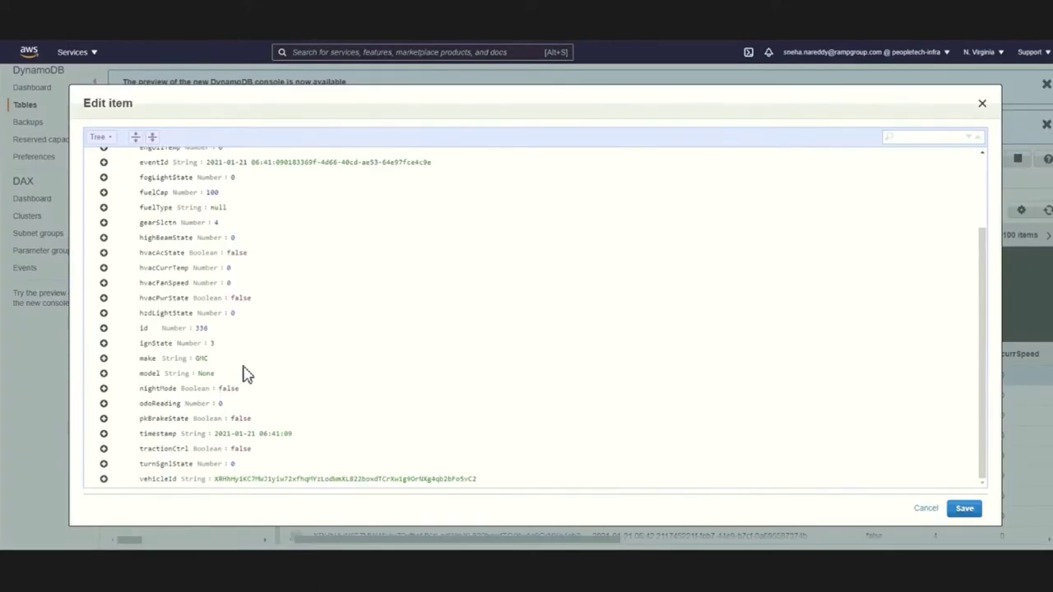
scroll(250, 372, up, 3)
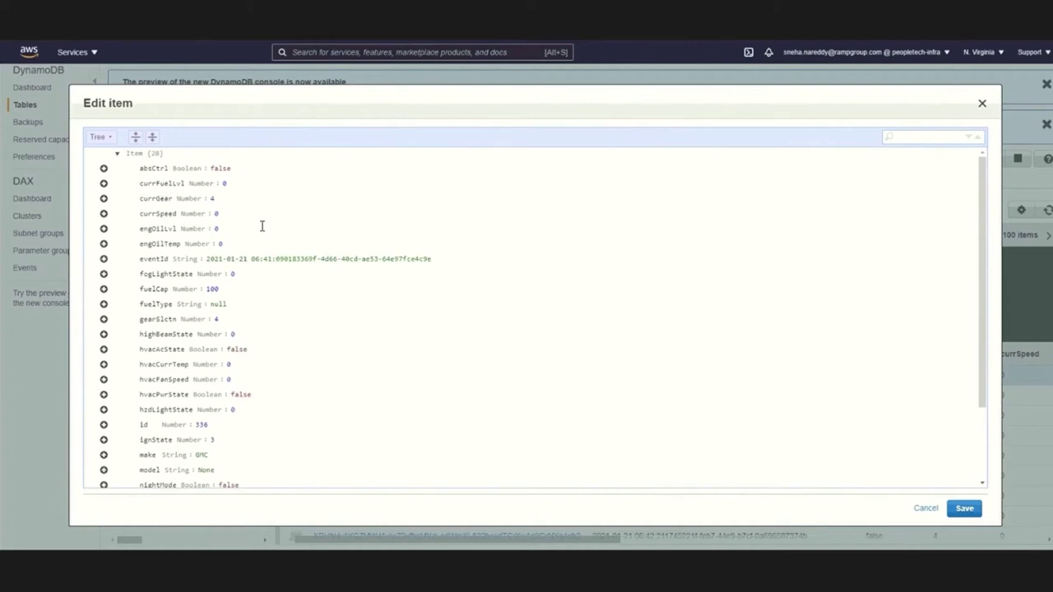
scroll(278, 306, down, 3)
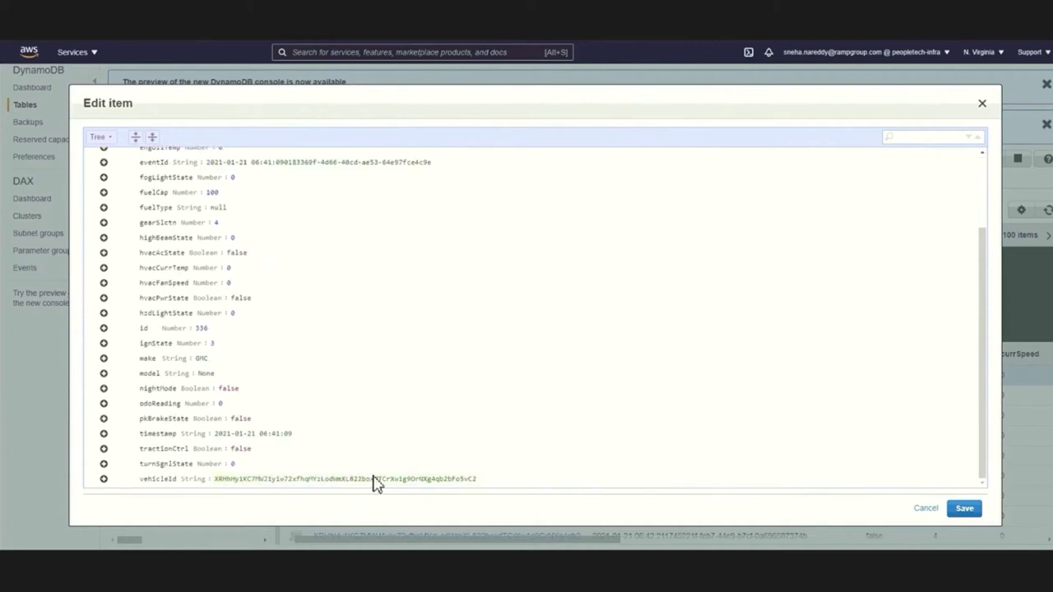
click(927, 509)
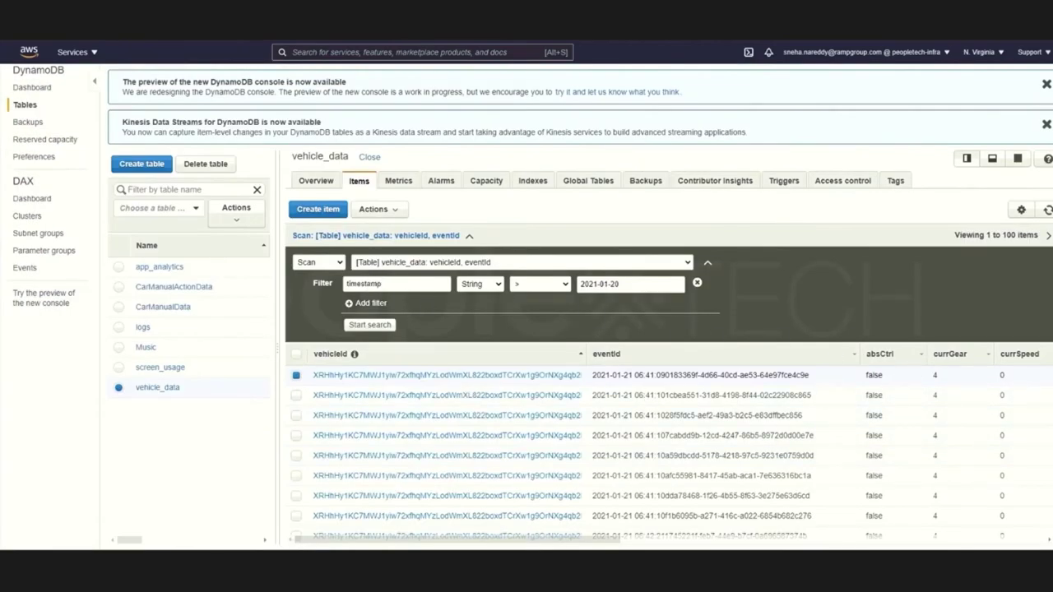
click(142, 327)
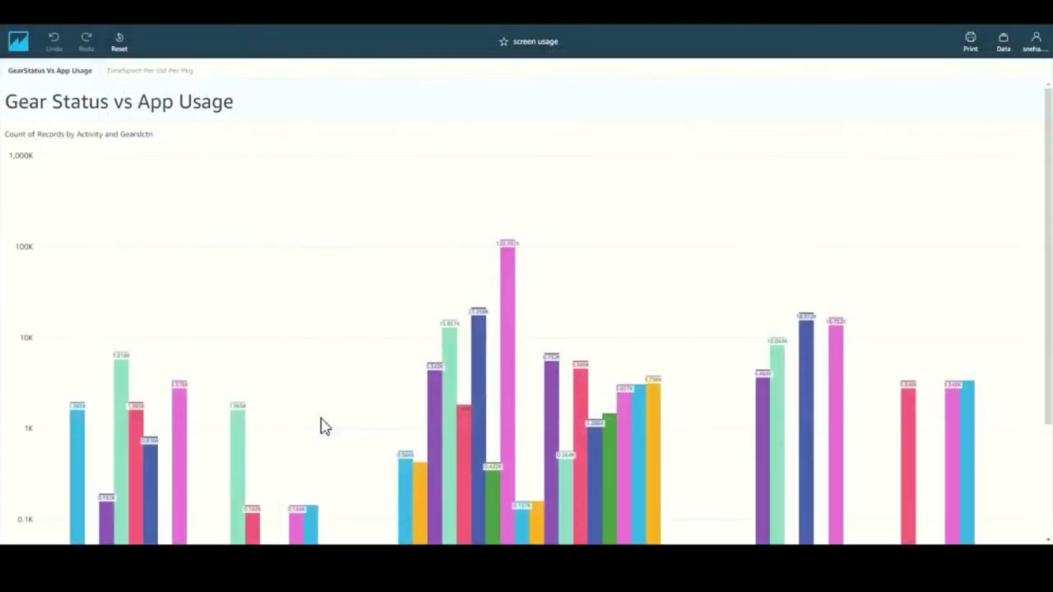
Scroll through the Gear Status vs App Usage chart, then move to the EventType VS VehicleState heatmap sheet.
mouse_move(322, 425)
scroll(323, 426, down, 1)
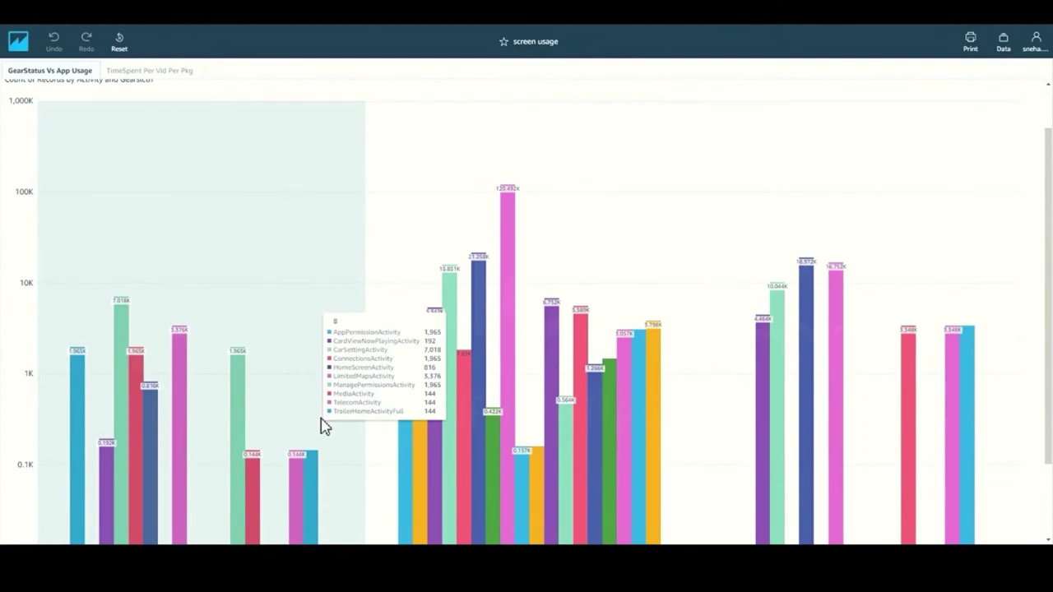
scroll(323, 426, down, 2)
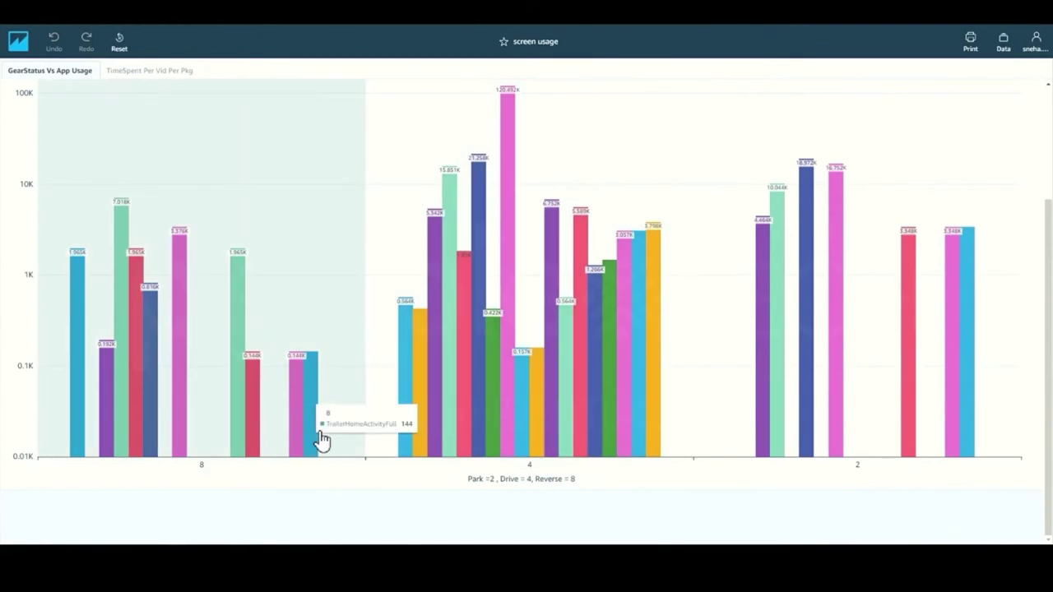
scroll(143, 225, up, 1)
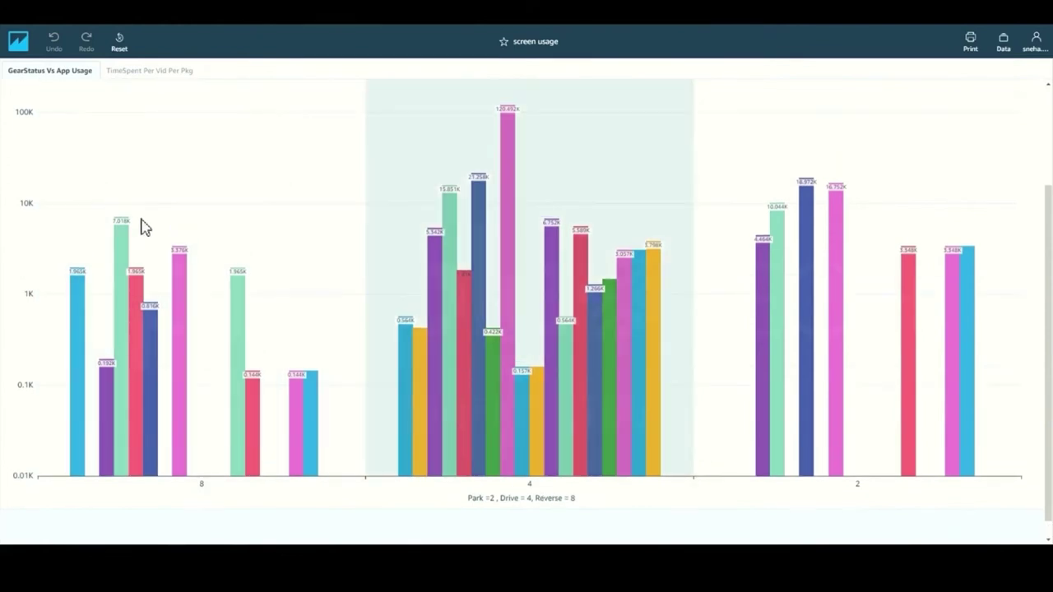
click(134, 70)
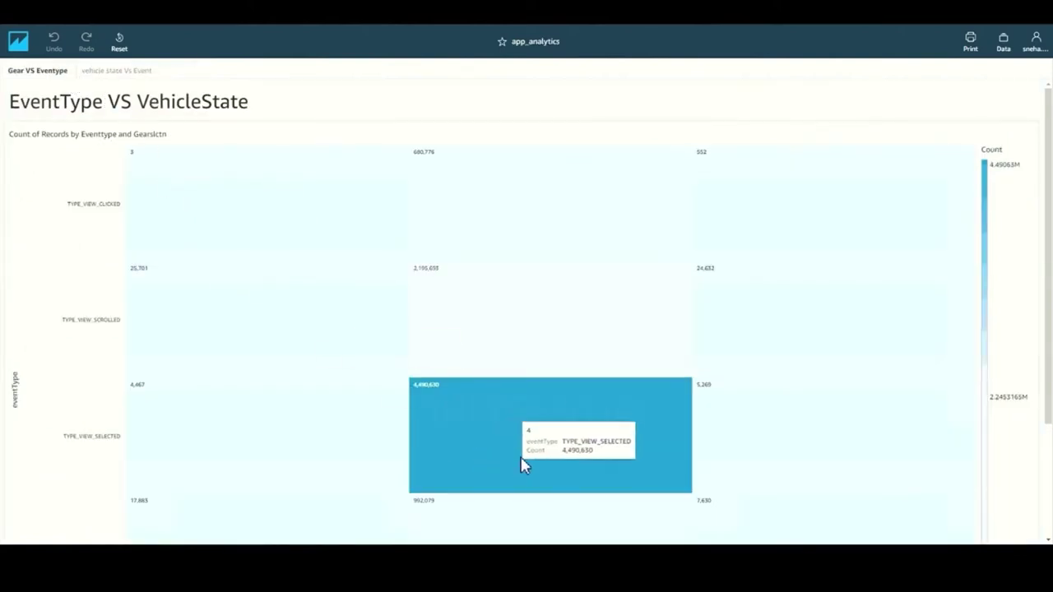
Switch from the heatmap to the 'vehicle state Vs Event' sheet and scroll through its chart.
scroll(521, 463, down, 2)
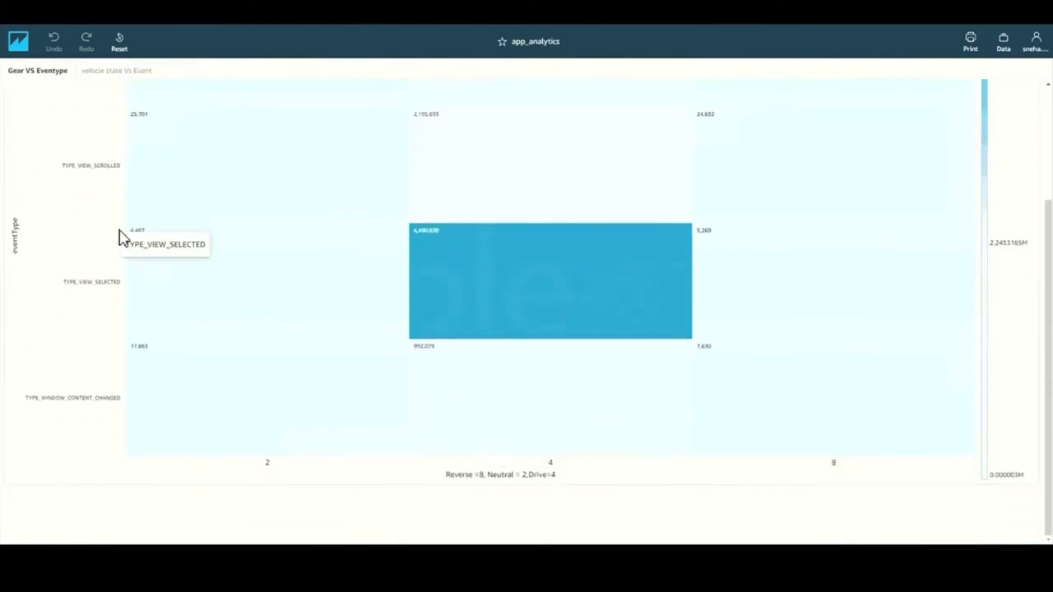
scroll(296, 423, up, 2)
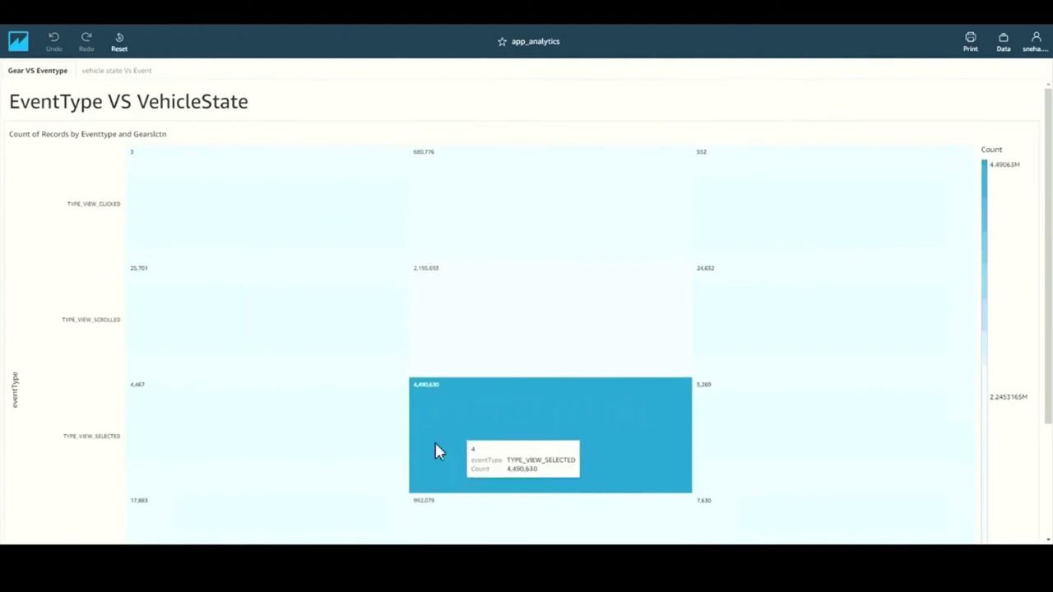
click(113, 73)
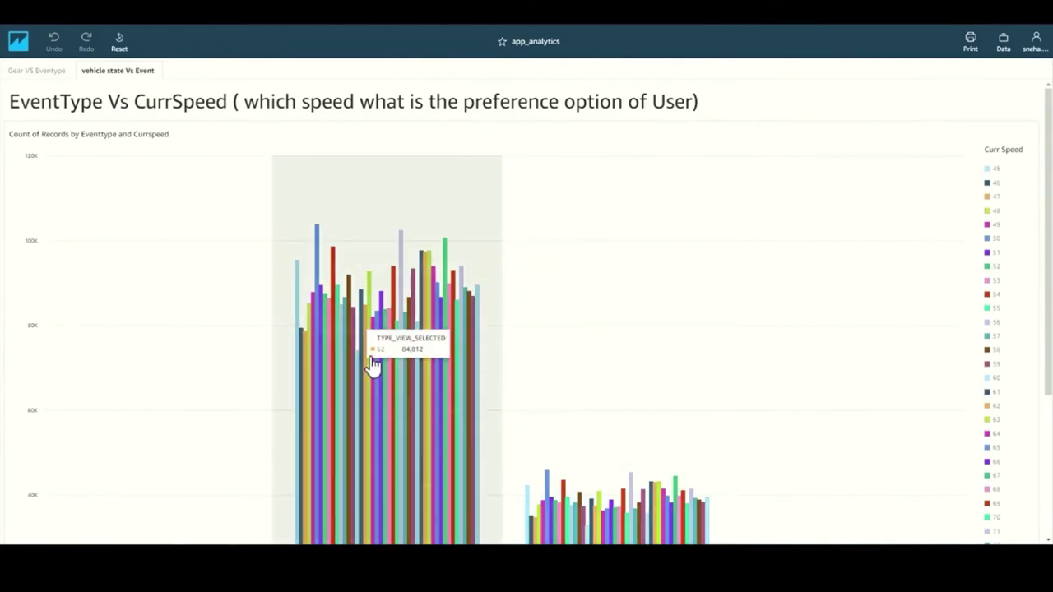
scroll(372, 365, down, 1)
scroll(371, 365, down, 3)
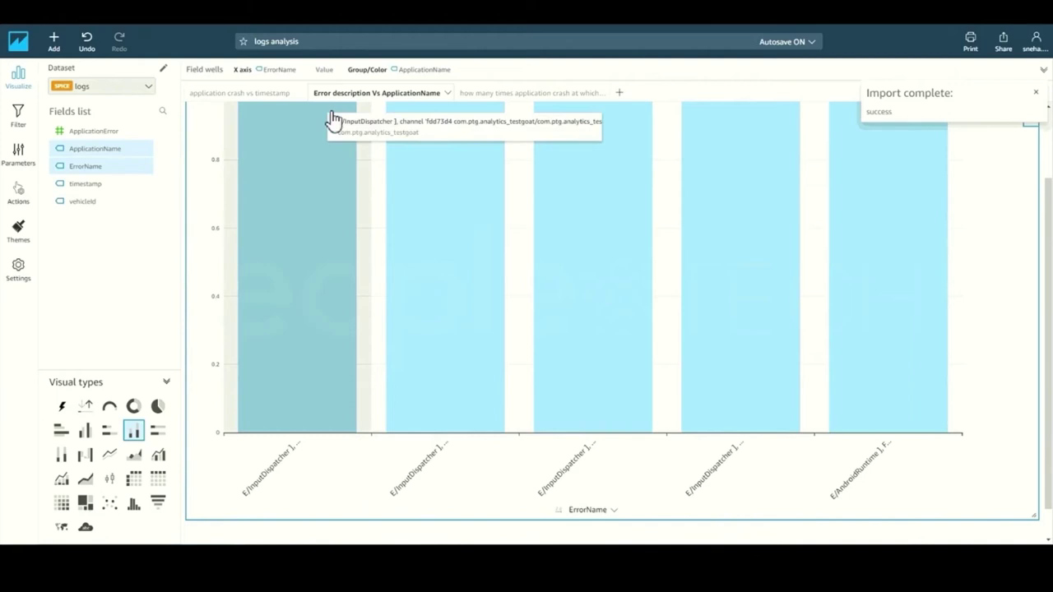
Show the 'how many times application crash' visual in the logs analysis.
click(499, 93)
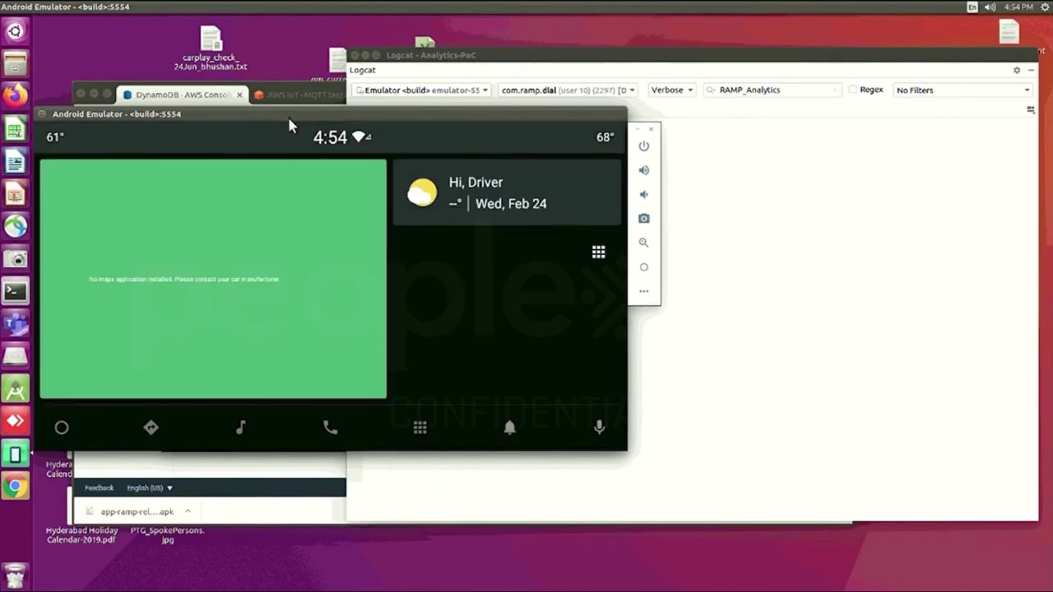
Keep Logcat following the com.ramp.dial process.
click(700, 66)
click(560, 90)
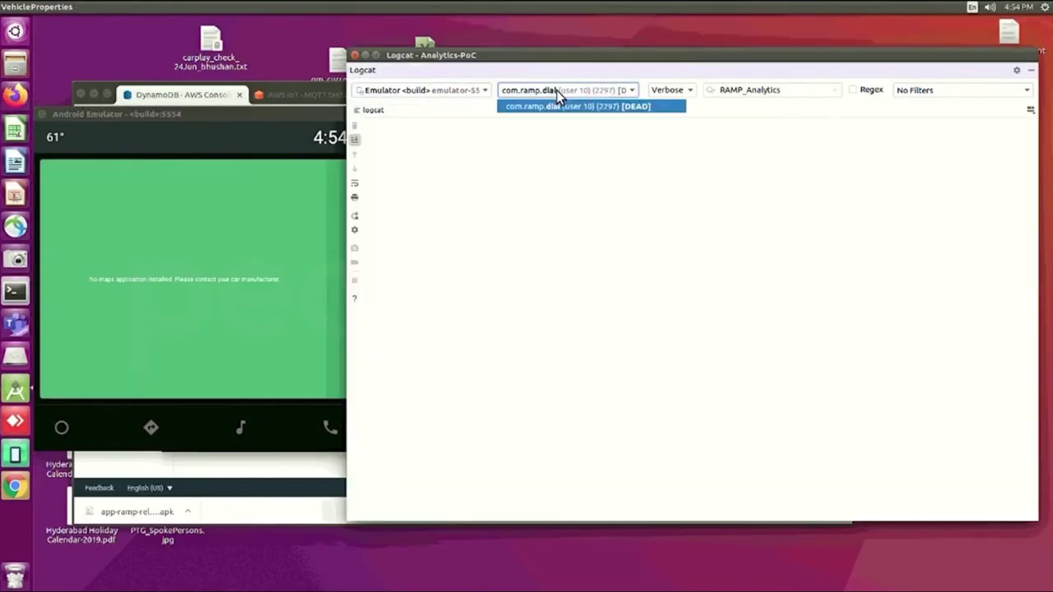
click(559, 102)
Rerun the previous adb settings command to re-enable the accessibility service.
click(15, 291)
key(Up)
key(Up)
key(Up)
key(Up)
key(Up)
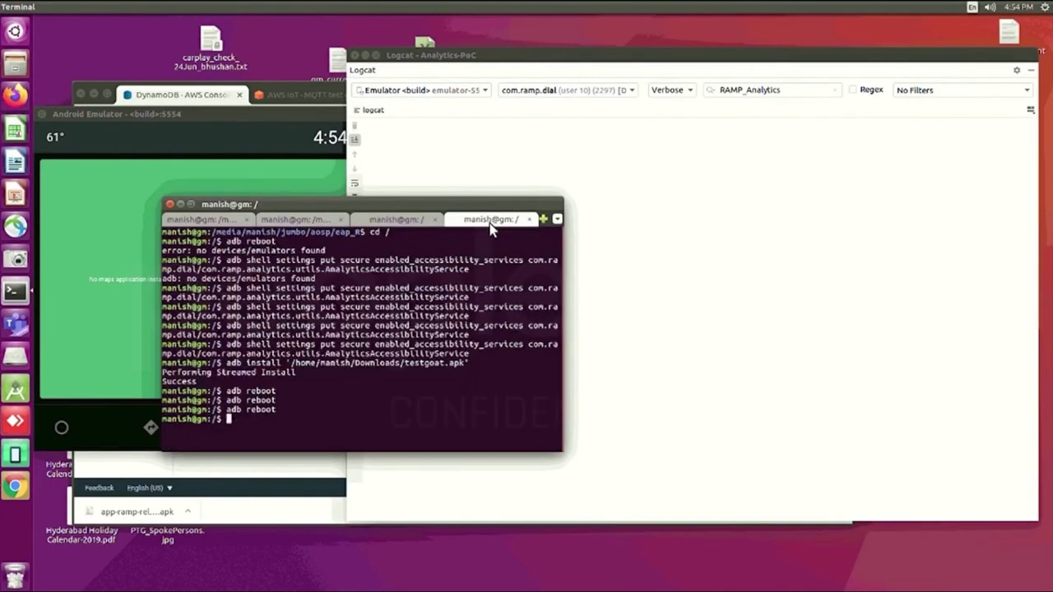
key(Return)
Set Logcat's log source device to the Android 11 emulator.
click(715, 59)
click(424, 91)
click(424, 106)
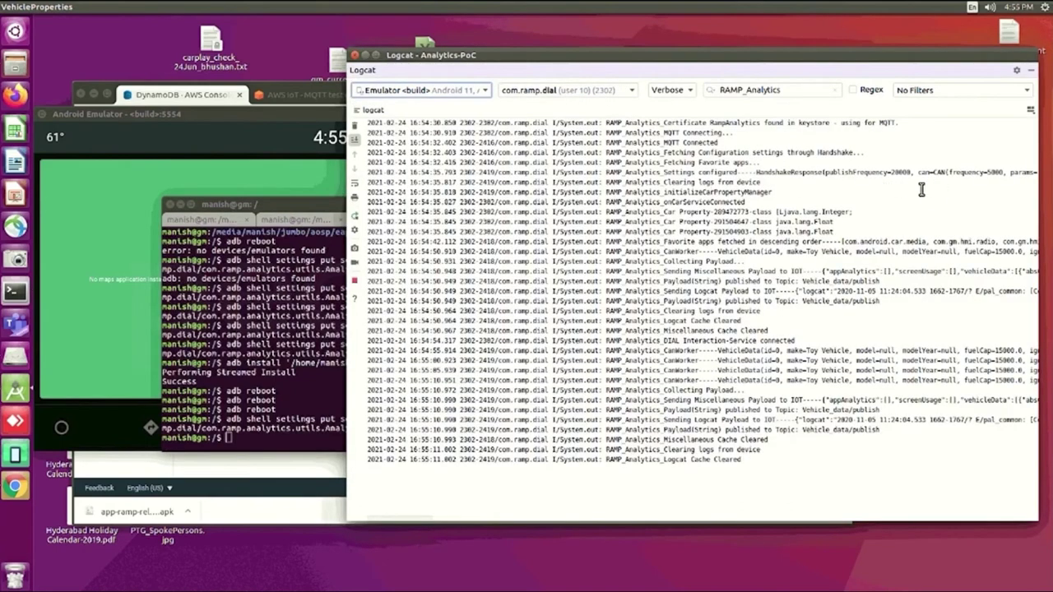
Highlight the handshake frequency settings, car property manager startup, favorite apps and Vehicle_data payload lines.
drag(880, 173, 1007, 176)
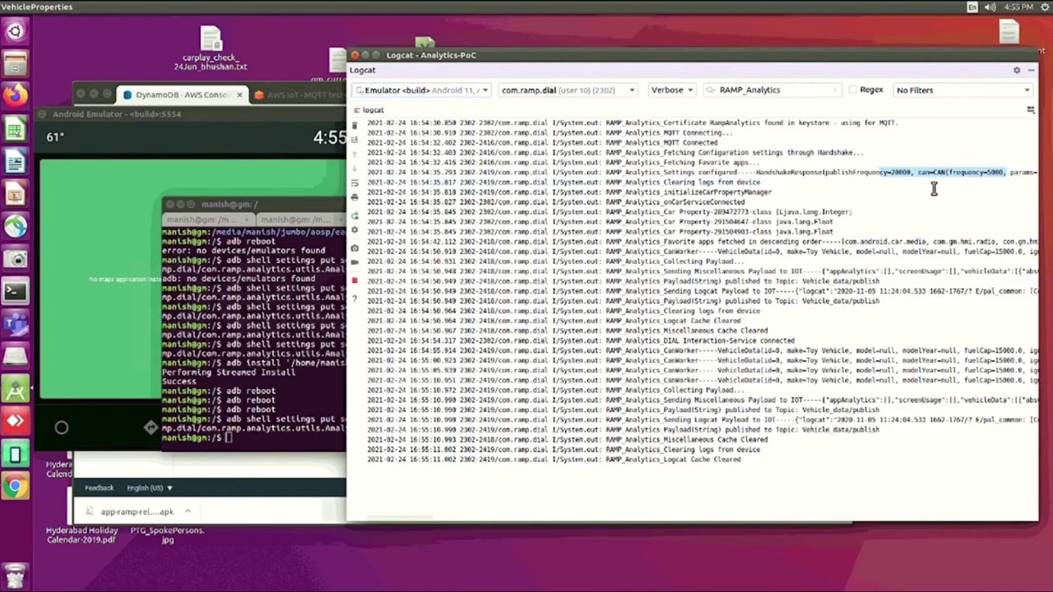
drag(792, 207, 686, 192)
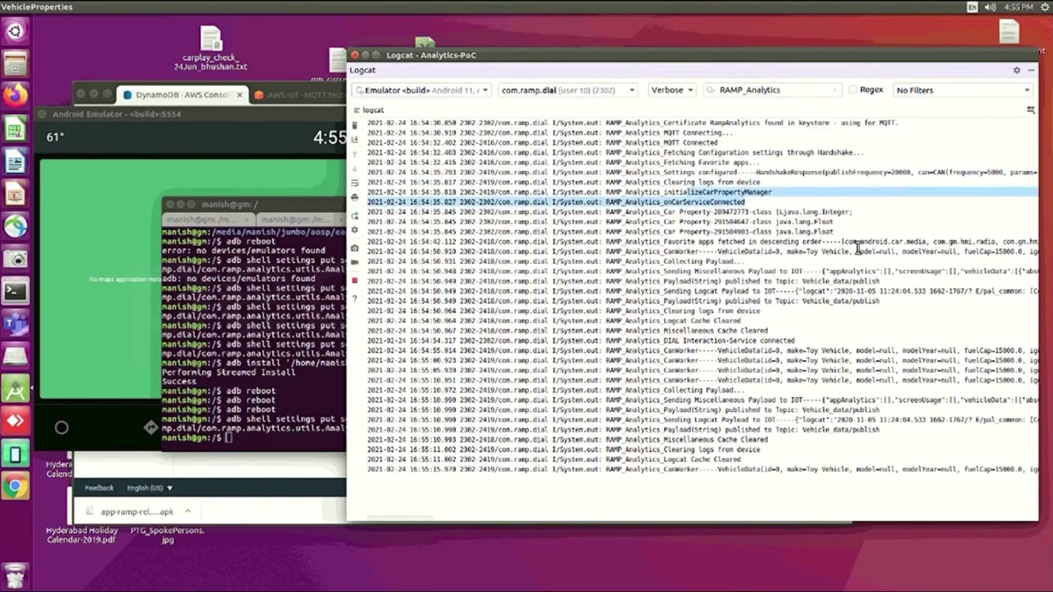
drag(719, 246, 983, 253)
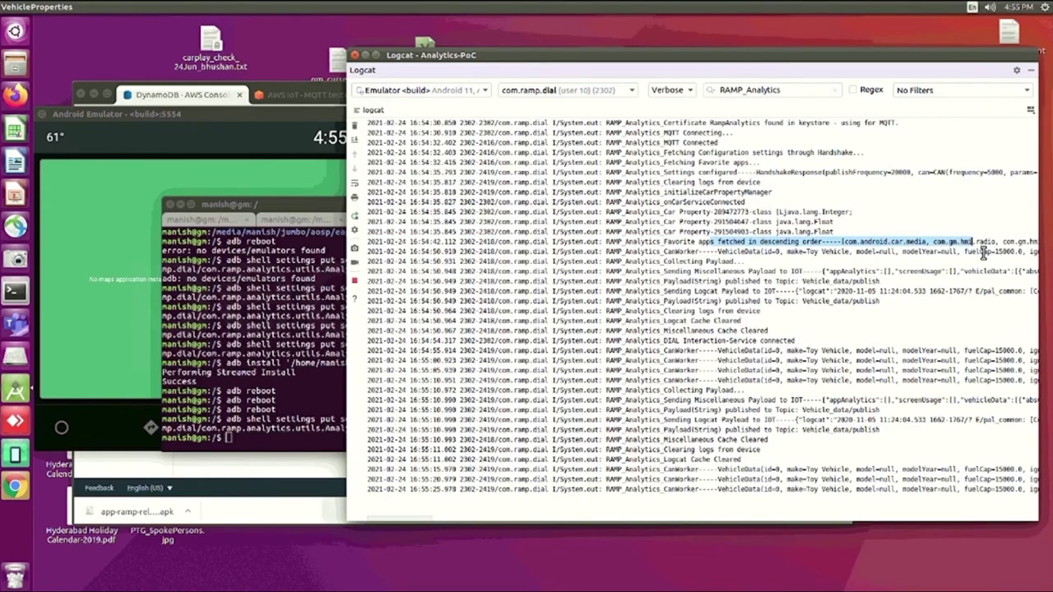
drag(822, 270, 919, 309)
click(919, 309)
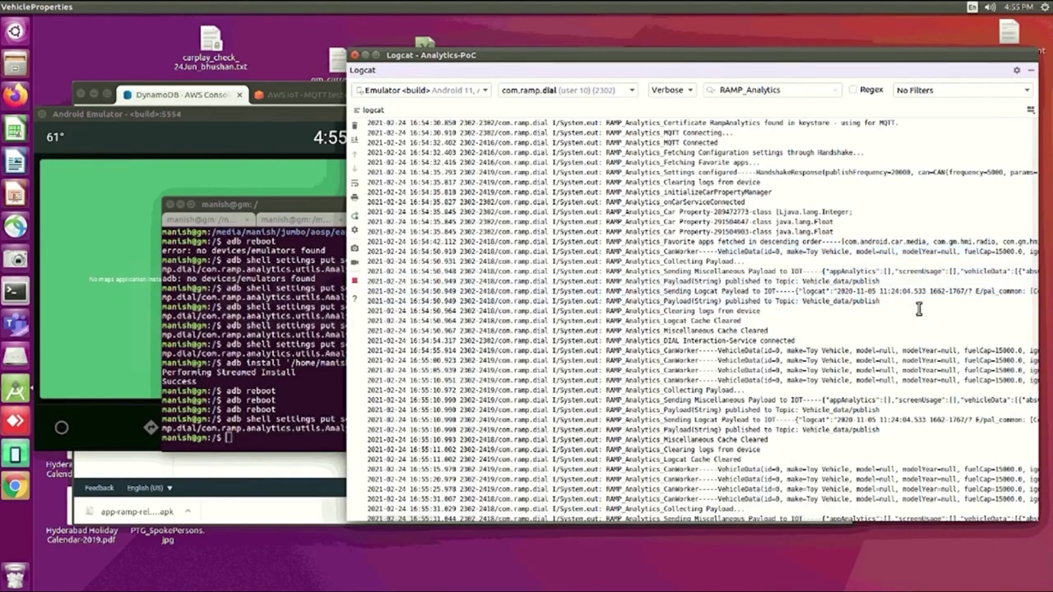
Maximize Logcat and highlight the payload's vehicleData and screenUsage fields.
double_click(396, 66)
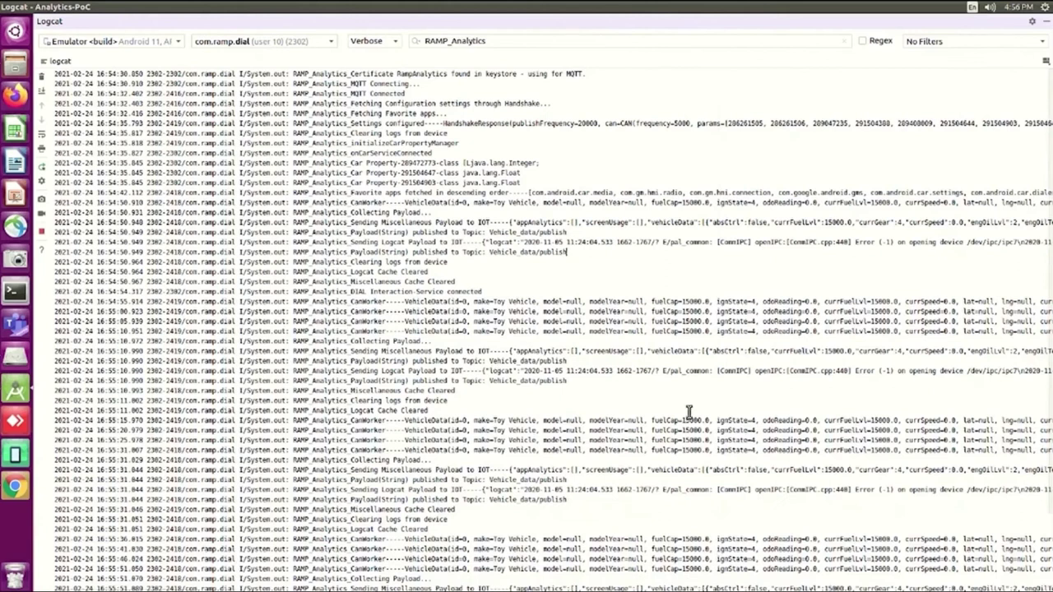
triple_click(462, 411)
drag(650, 225, 1005, 233)
drag(517, 233, 870, 244)
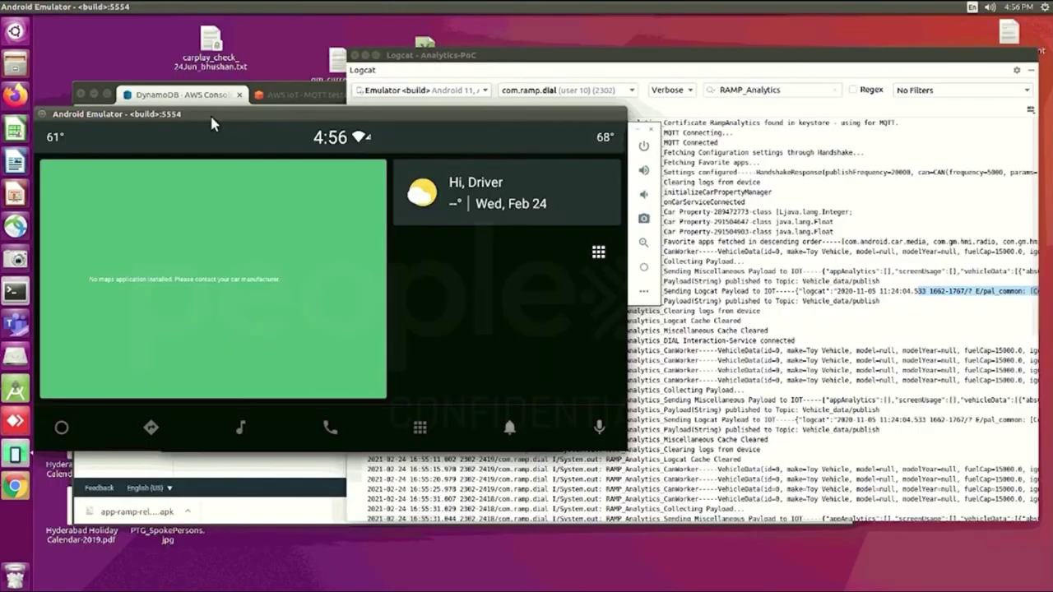
Launch Analytics-TestGoat from the emulator's app grid and return to the home screen.
click(423, 430)
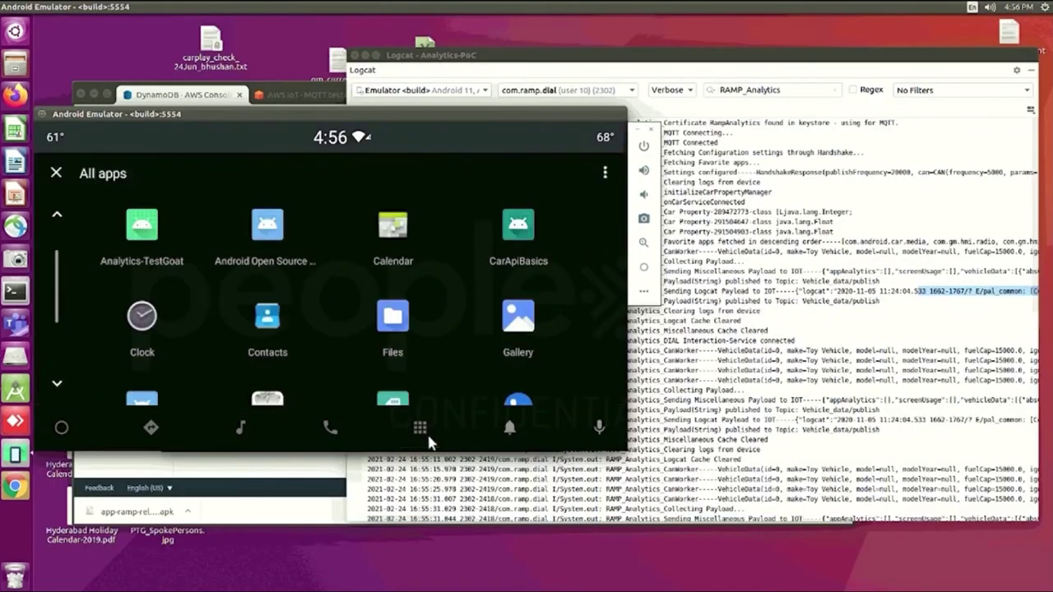
click(143, 230)
drag(458, 116, 777, 165)
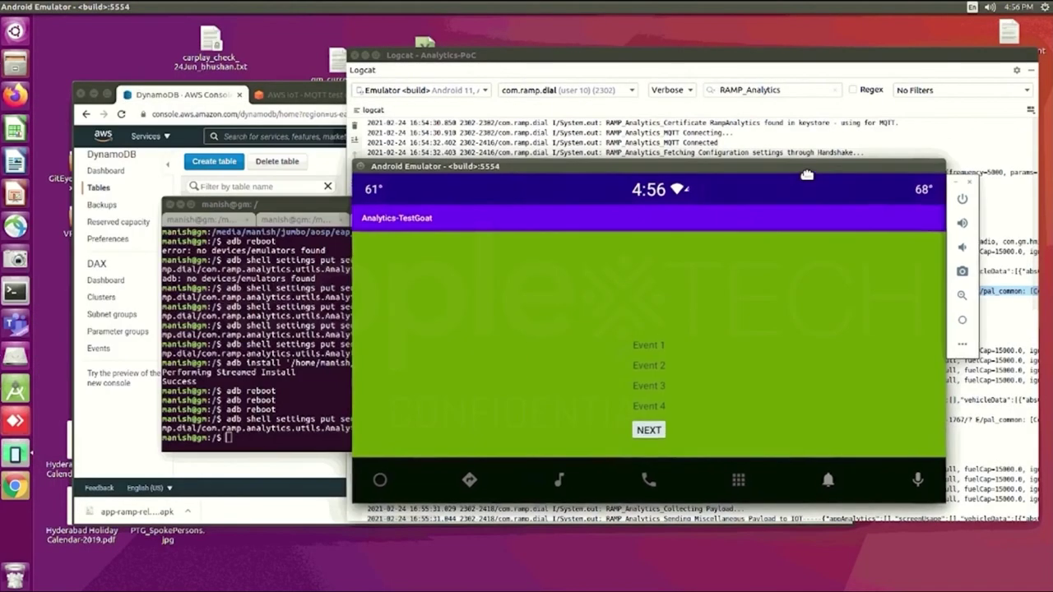
click(664, 353)
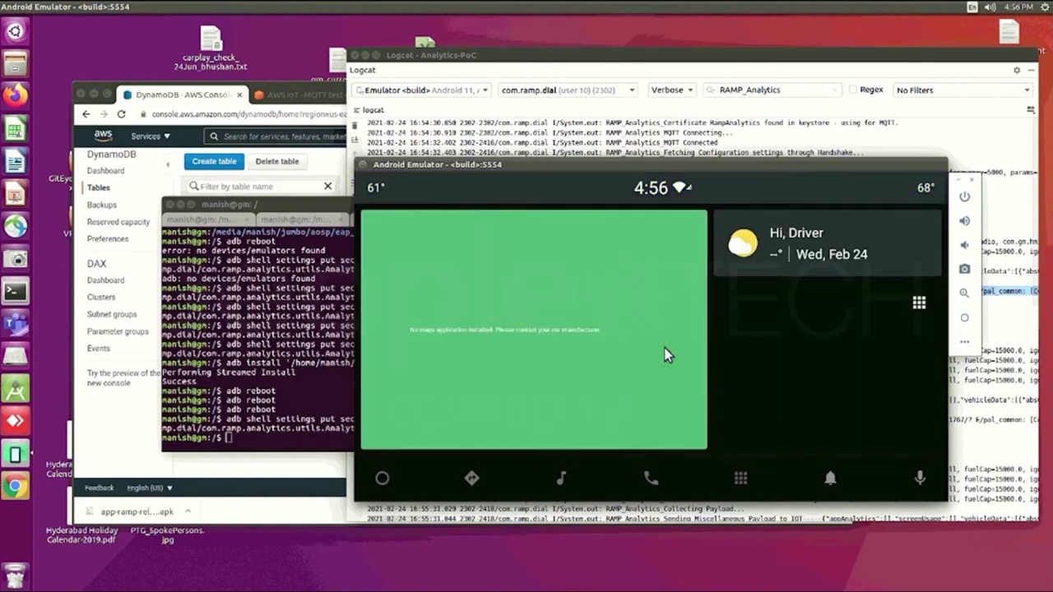
Highlight the new payload sent to IoT in Logcat, then bring up the DynamoDB logs table.
click(867, 152)
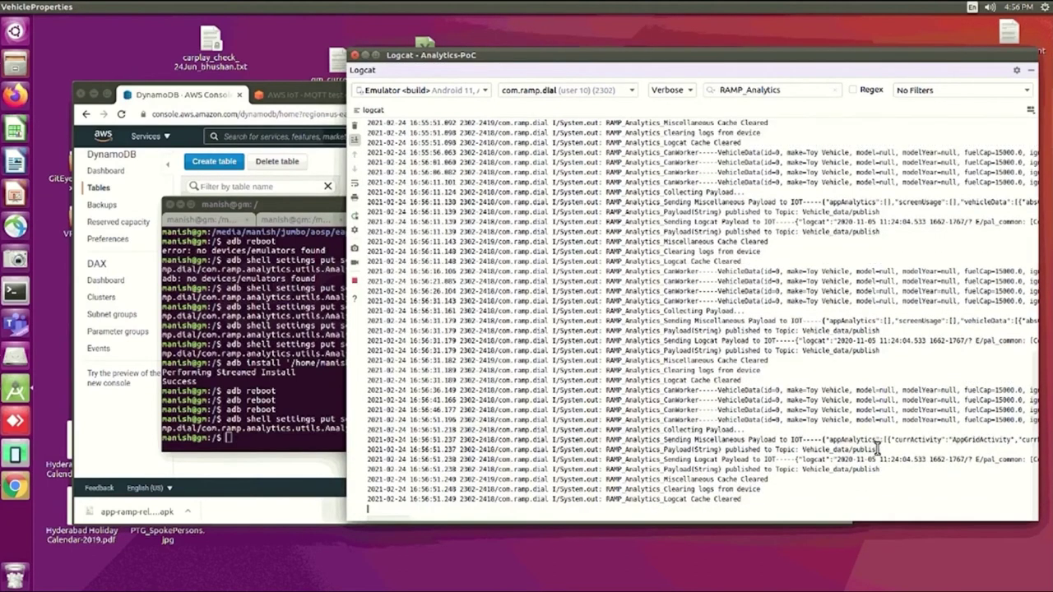
drag(794, 460, 994, 467)
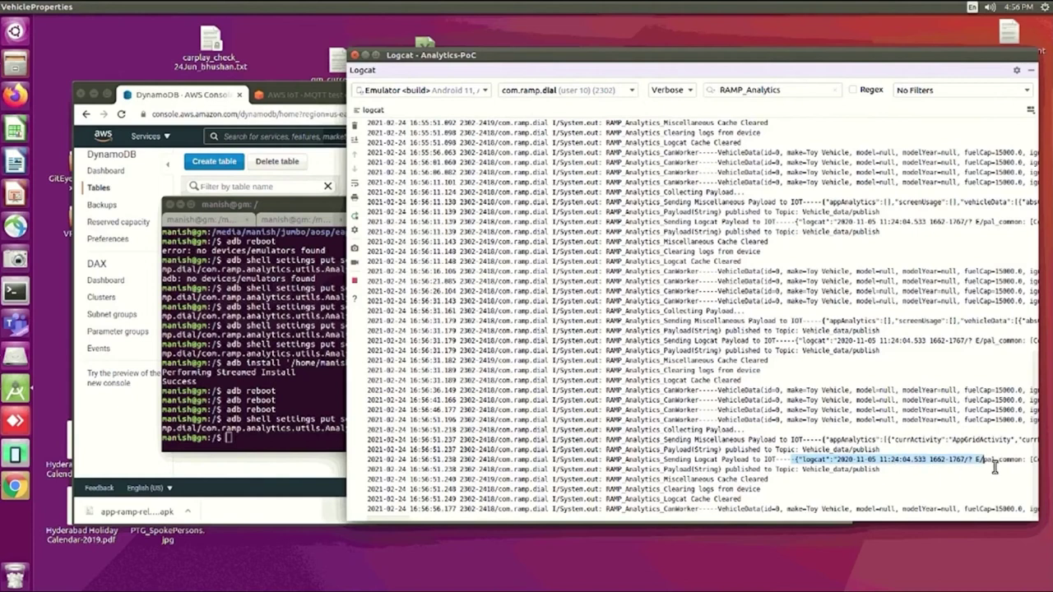
click(24, 490)
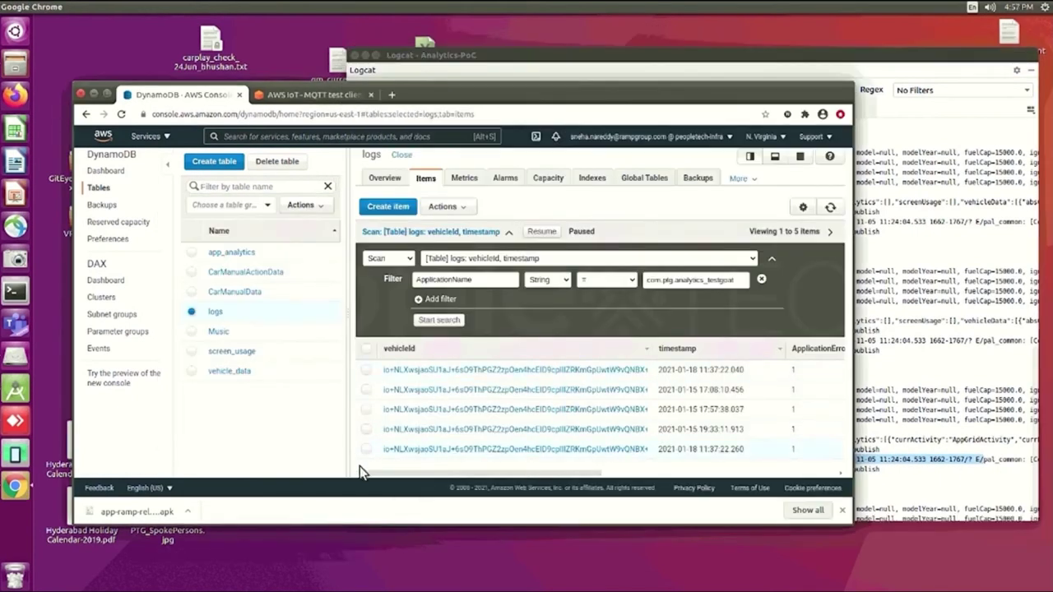
Open the first logs item via Actions > Edit and mark its ArithmeticException divide-by-zero error.
click(366, 369)
click(462, 207)
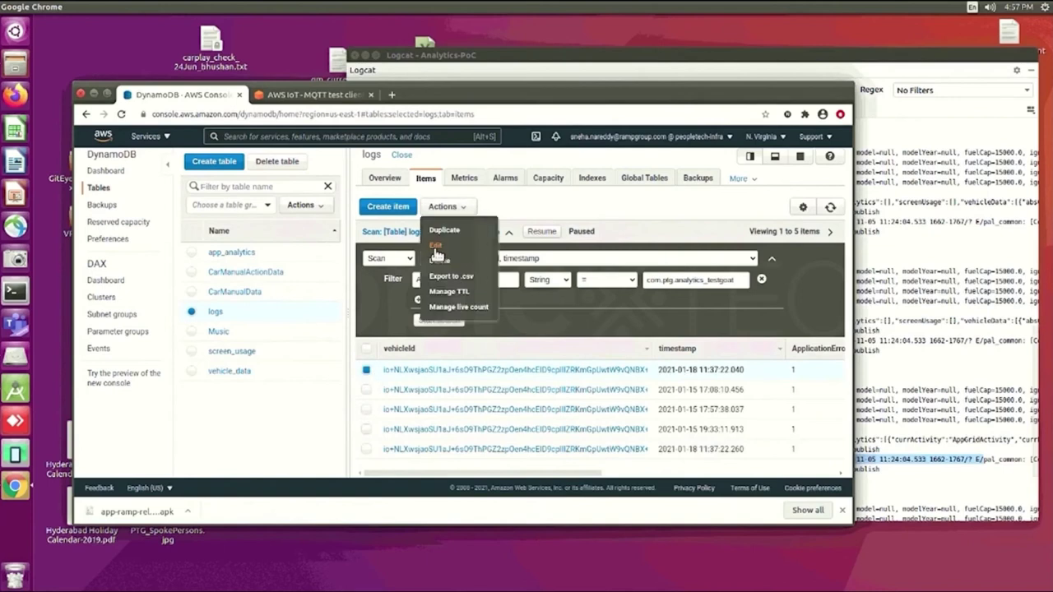
click(435, 247)
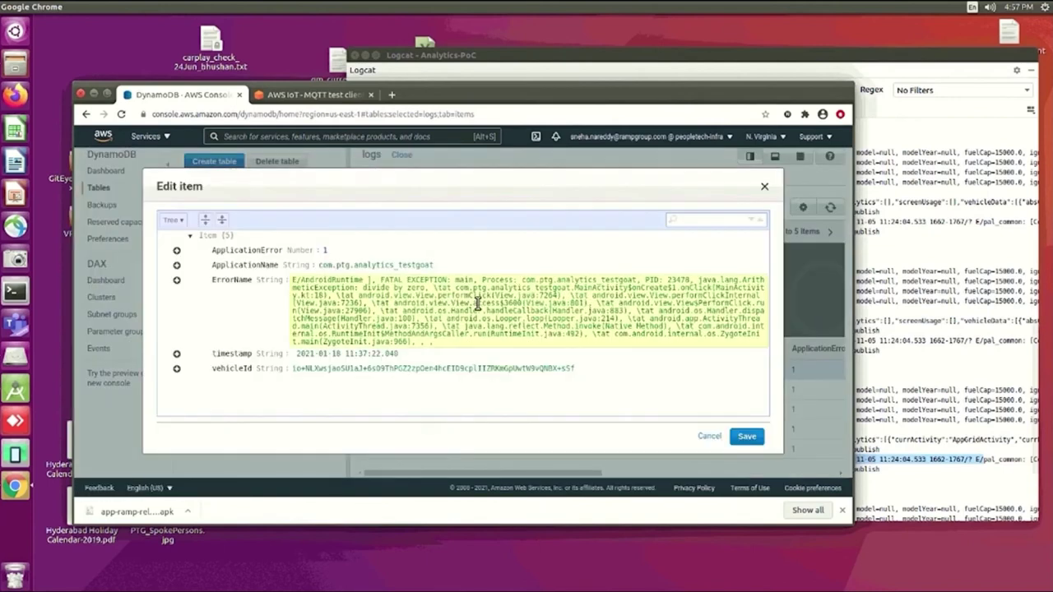
drag(357, 289, 298, 288)
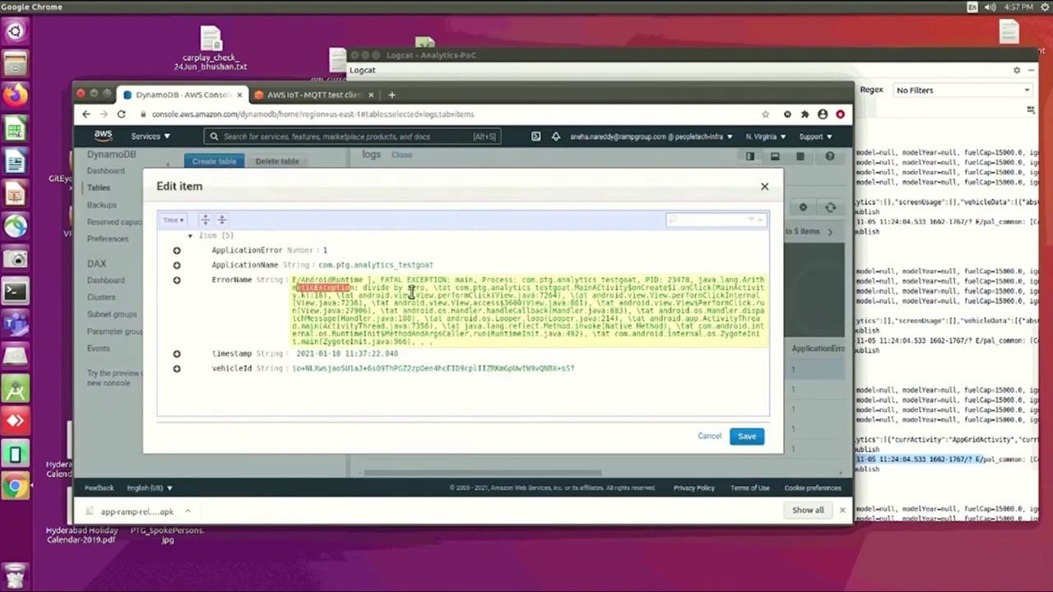
drag(429, 293, 380, 299)
Launch the Music media app from the emulator's app grid.
click(20, 459)
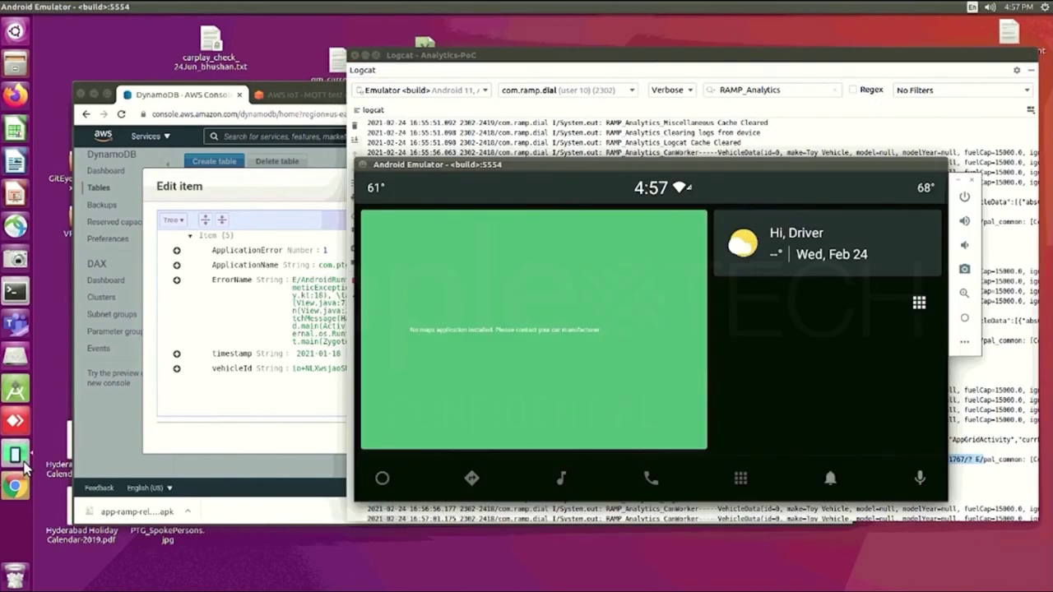
click(750, 483)
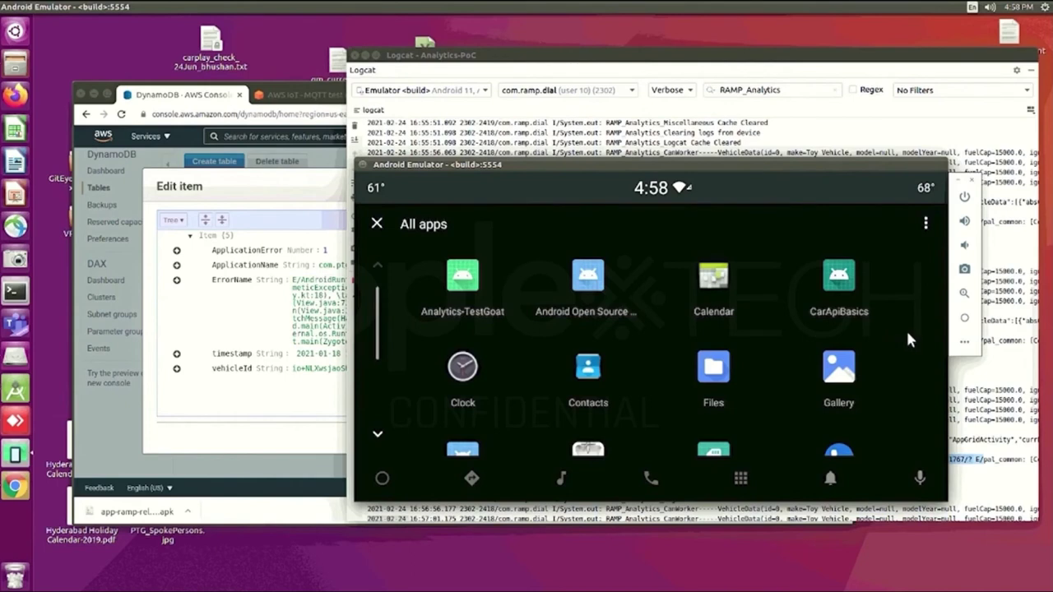
scroll(908, 331, down, 2)
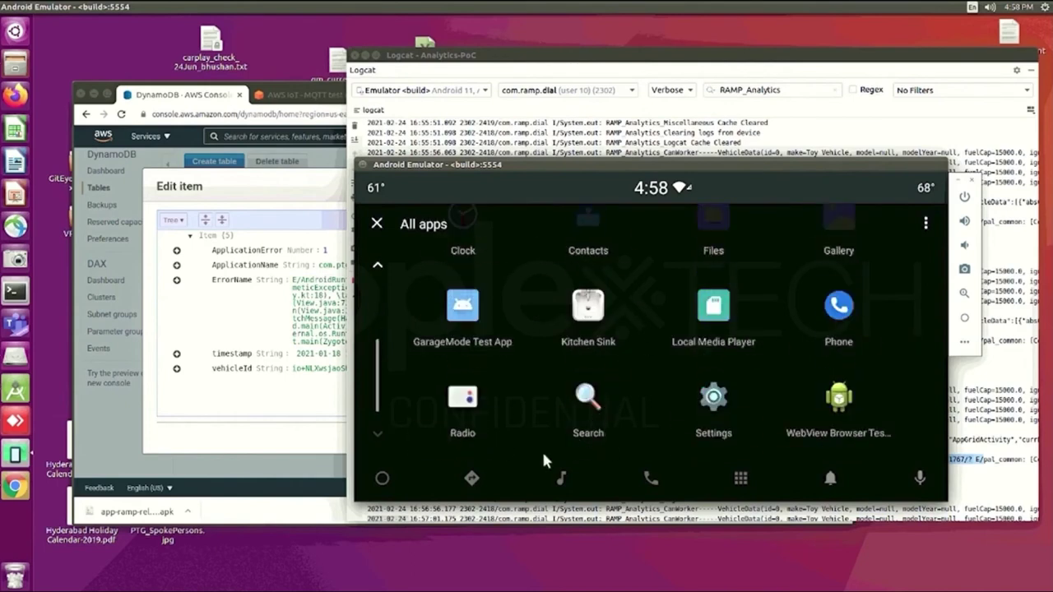
click(577, 485)
Maximize Logcat and mark the AppGridActivity-to-MediaActivity screen event and its timestamp.
click(1012, 346)
key(super+Up)
scroll(373, 500, right, 3)
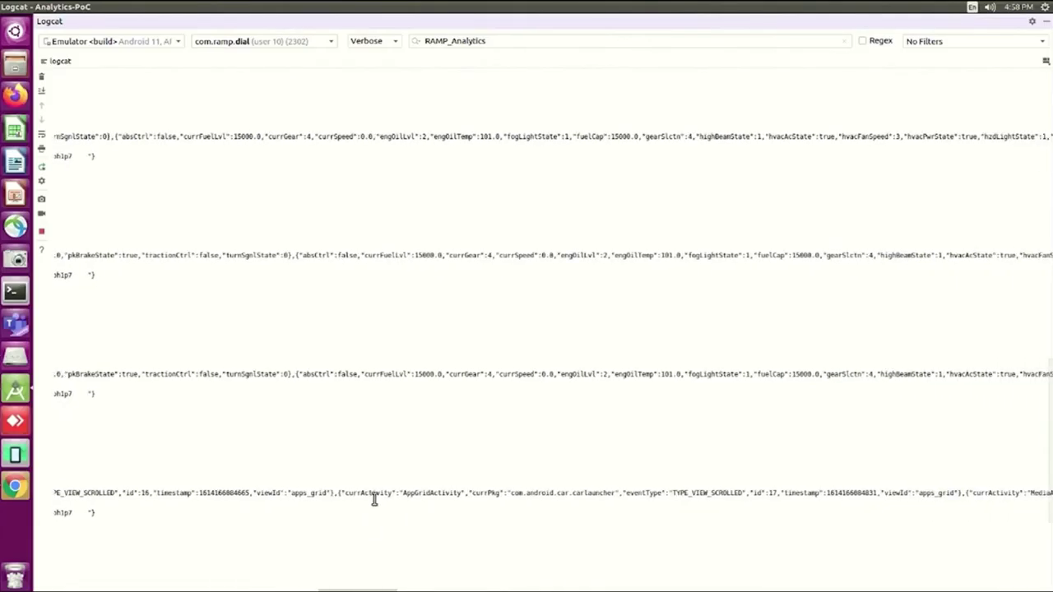
double_click(437, 494)
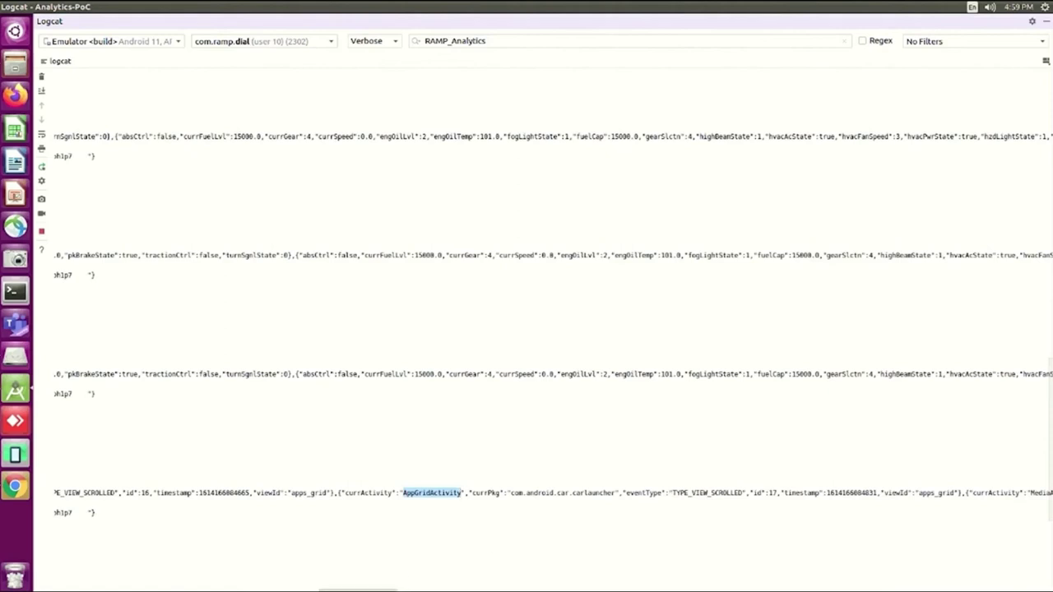
scroll(461, 492, right, 10)
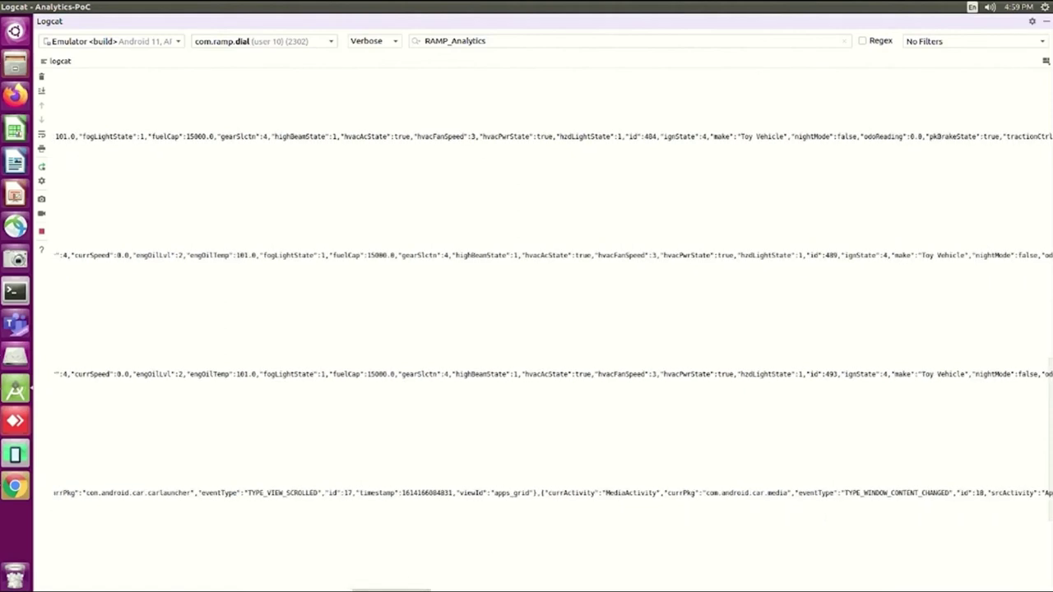
scroll(553, 315, right, 1)
double_click(604, 496)
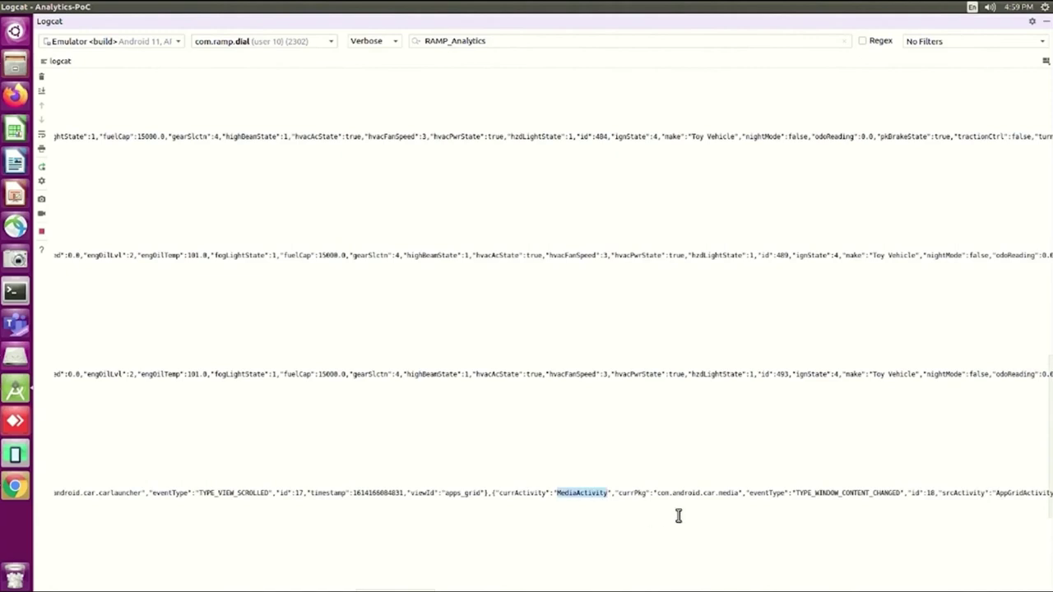
scroll(609, 585, right, 8)
scroll(729, 485, right, 8)
double_click(650, 494)
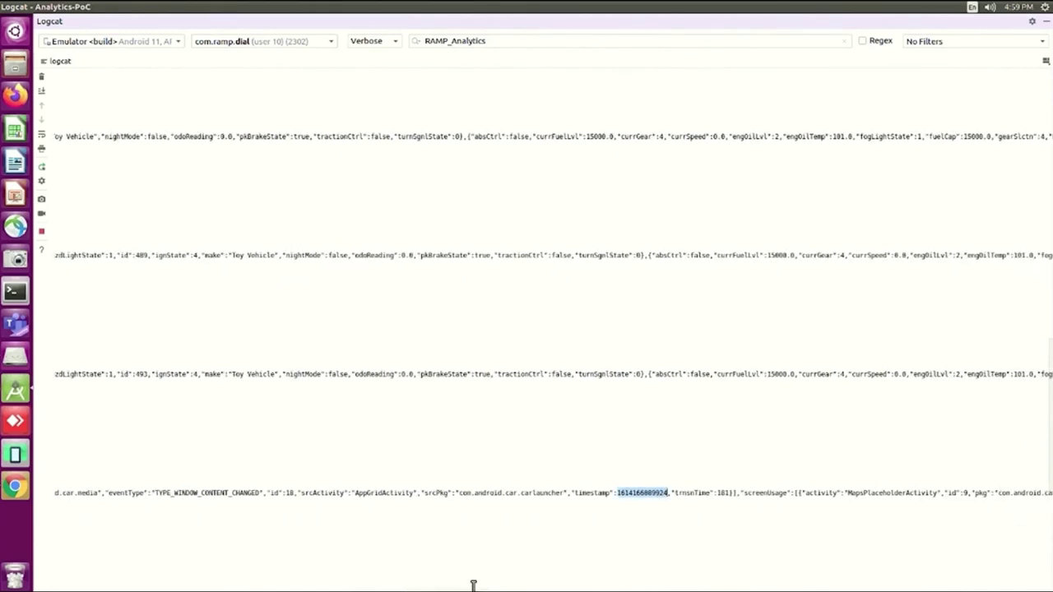
key(alt+Tab)
click(968, 346)
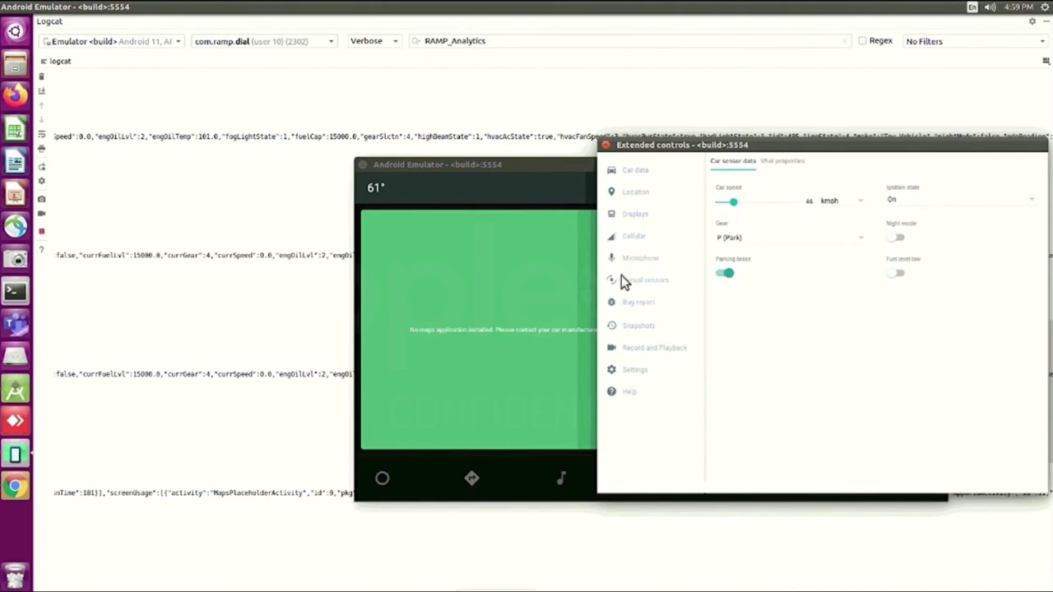
Confirm in Logcat that the vehicle data now reports currSpeed=45.999966.
click(207, 470)
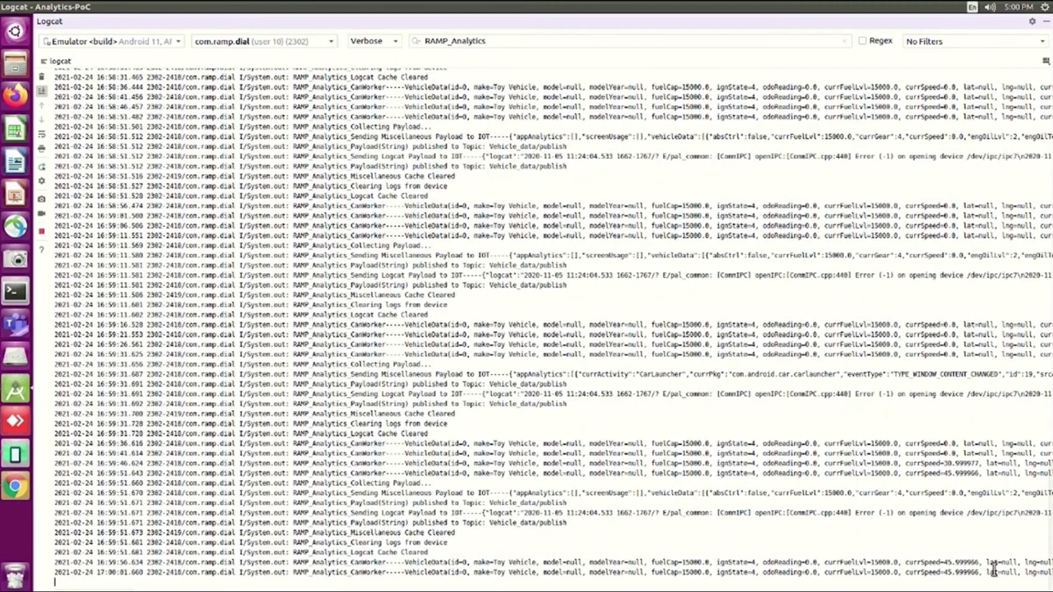
drag(983, 564, 915, 570)
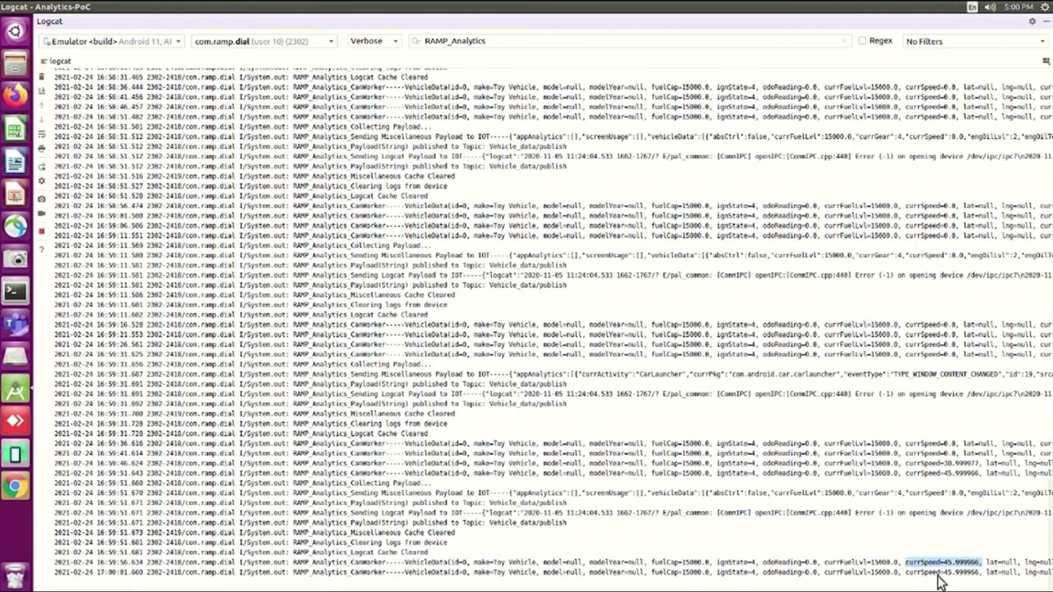
In Car sensor data, set Ignition state to Start and Gear to D (Drive).
key(alt+Tab)
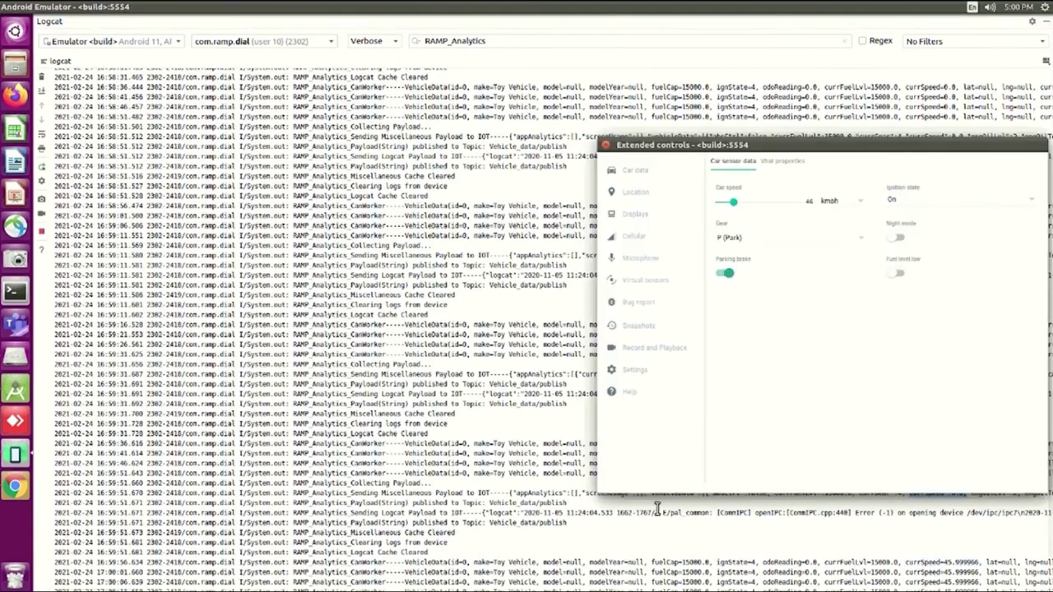
click(917, 202)
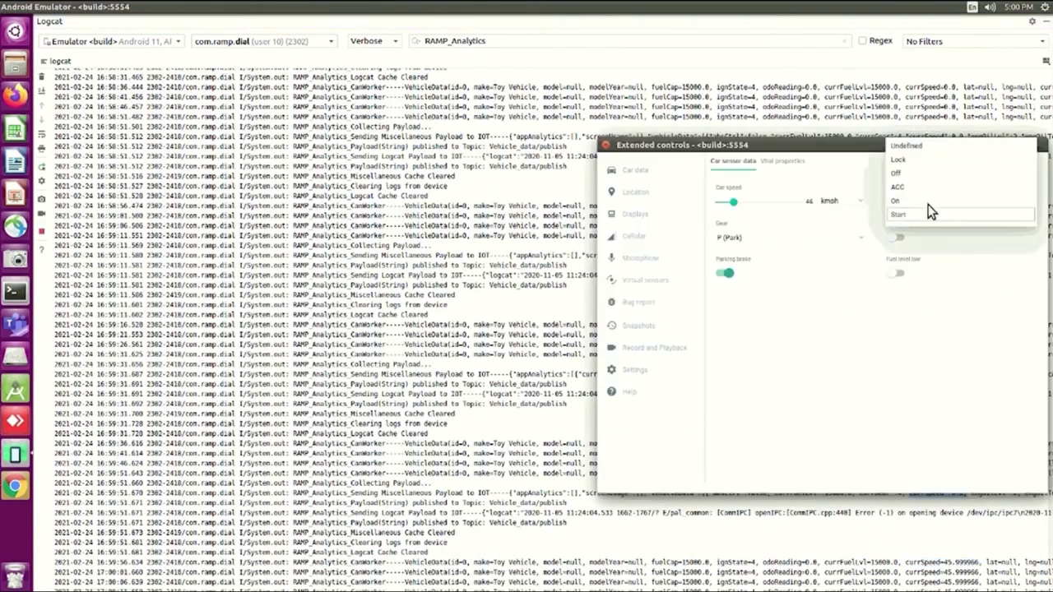
click(921, 215)
click(843, 247)
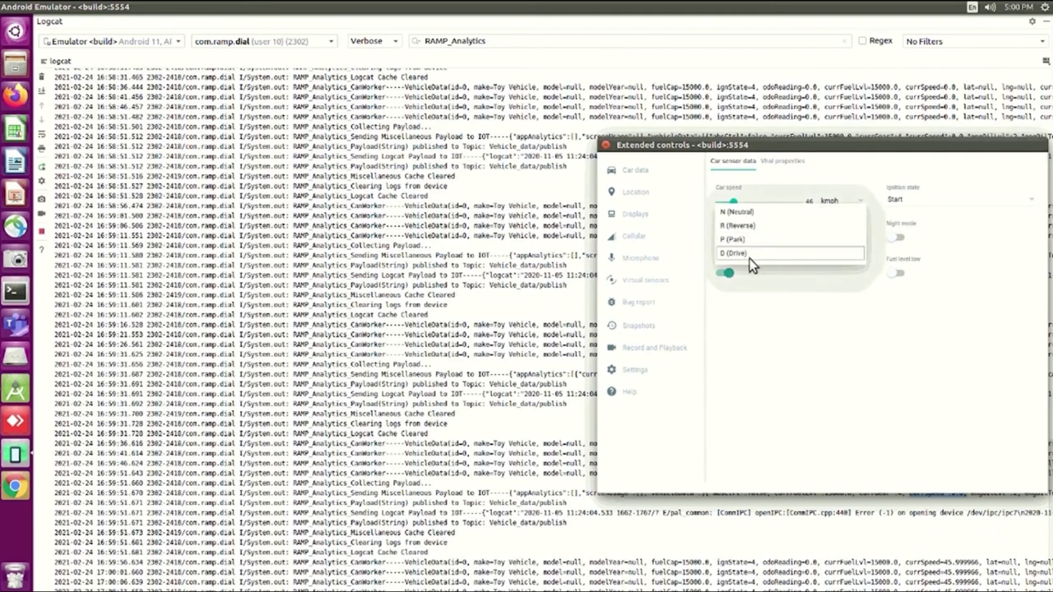
click(749, 254)
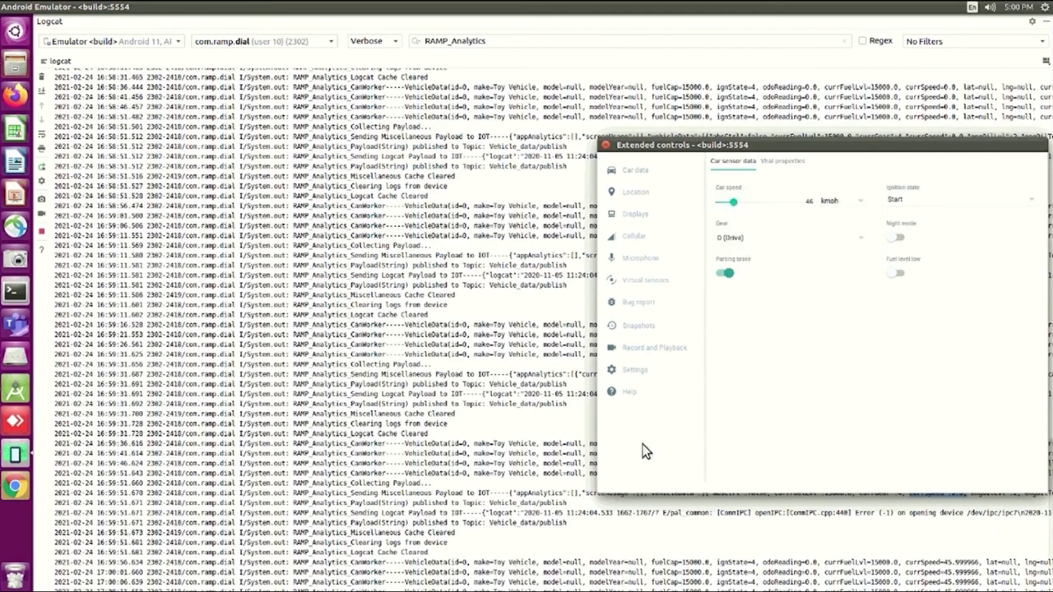
Highlight ignState=5 and currGear=8 in the newest Logcat vehicle lines.
click(487, 481)
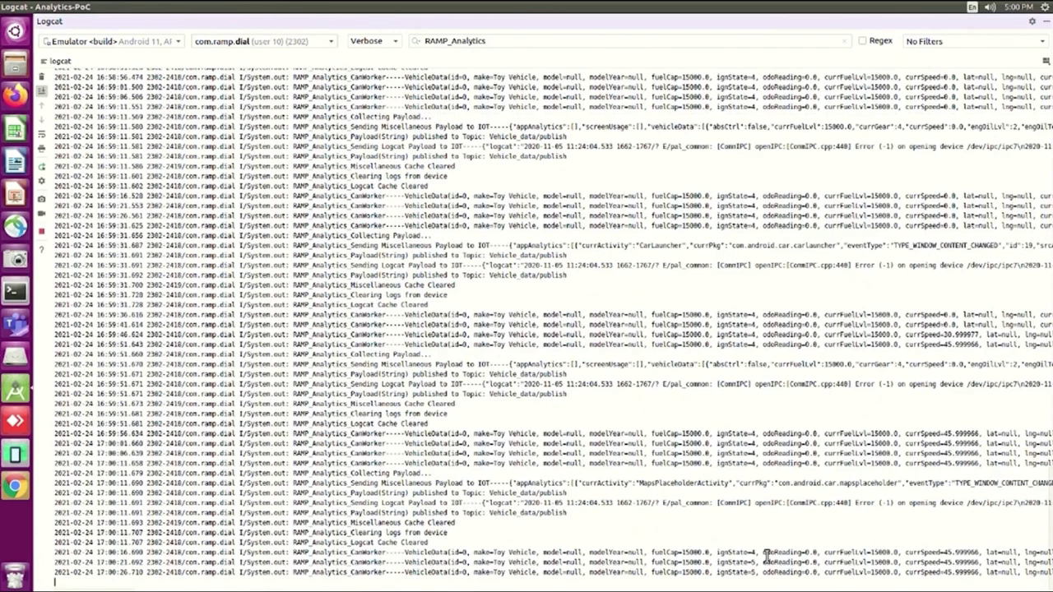
drag(748, 562, 717, 573)
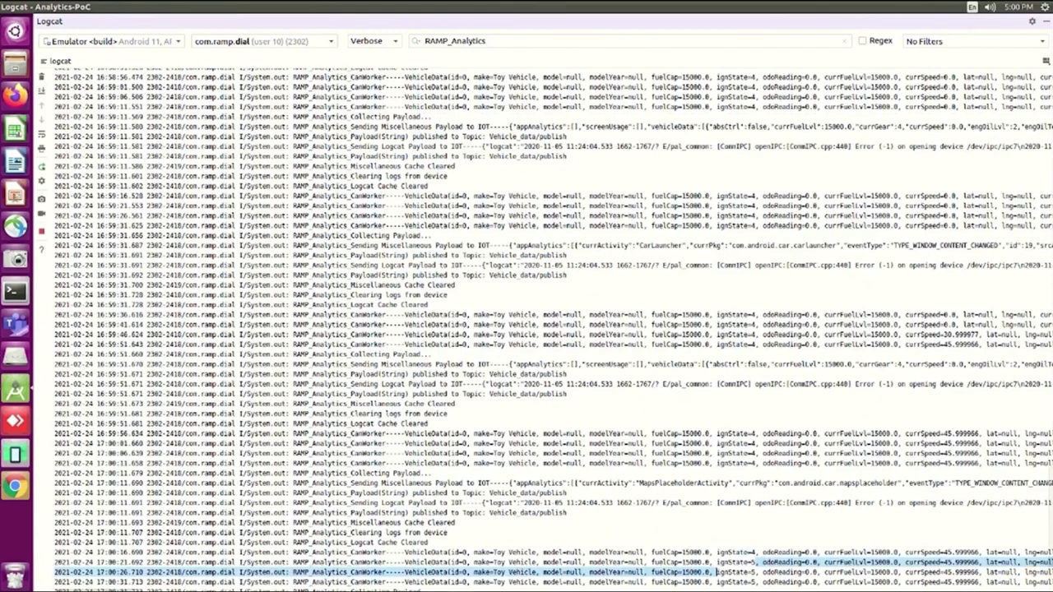
scroll(424, 567, right, 10)
drag(560, 572, 520, 571)
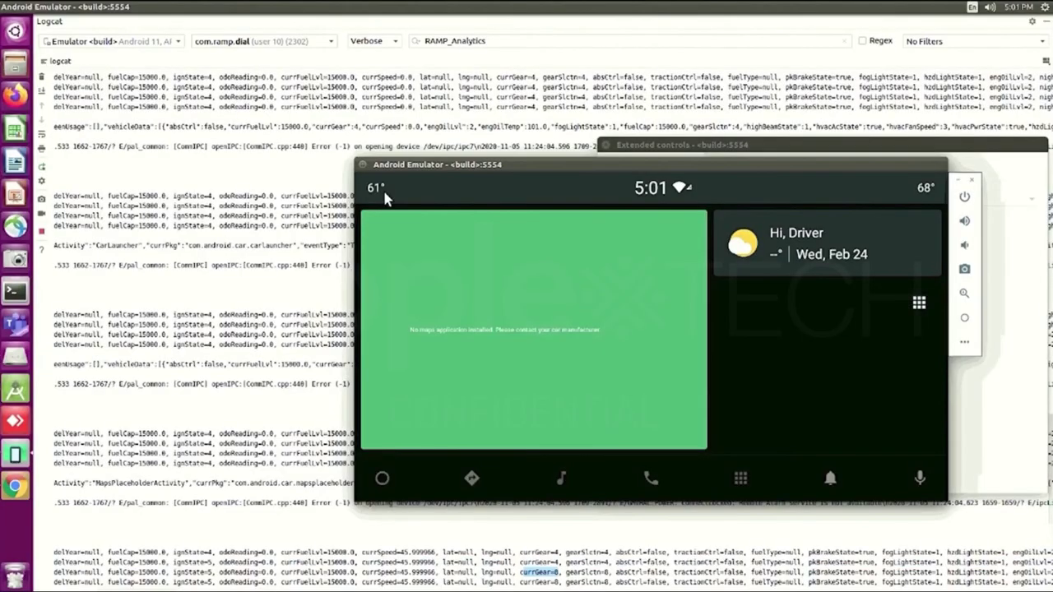
Open the 61° HVAC panel and change the VHAL Fan speed property from 3 to 5.
click(384, 190)
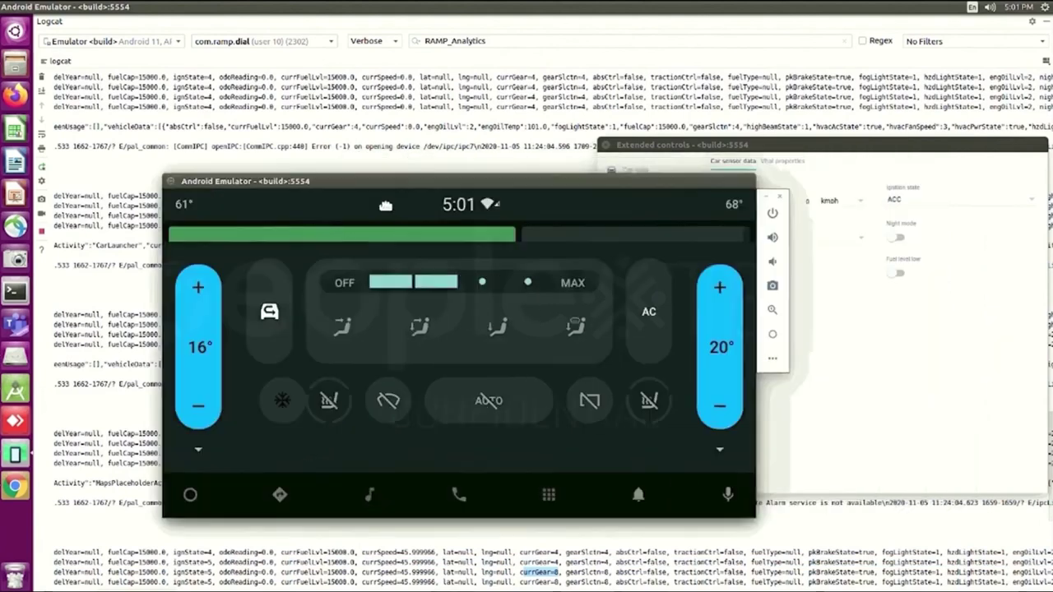
drag(922, 157, 571, 139)
click(782, 161)
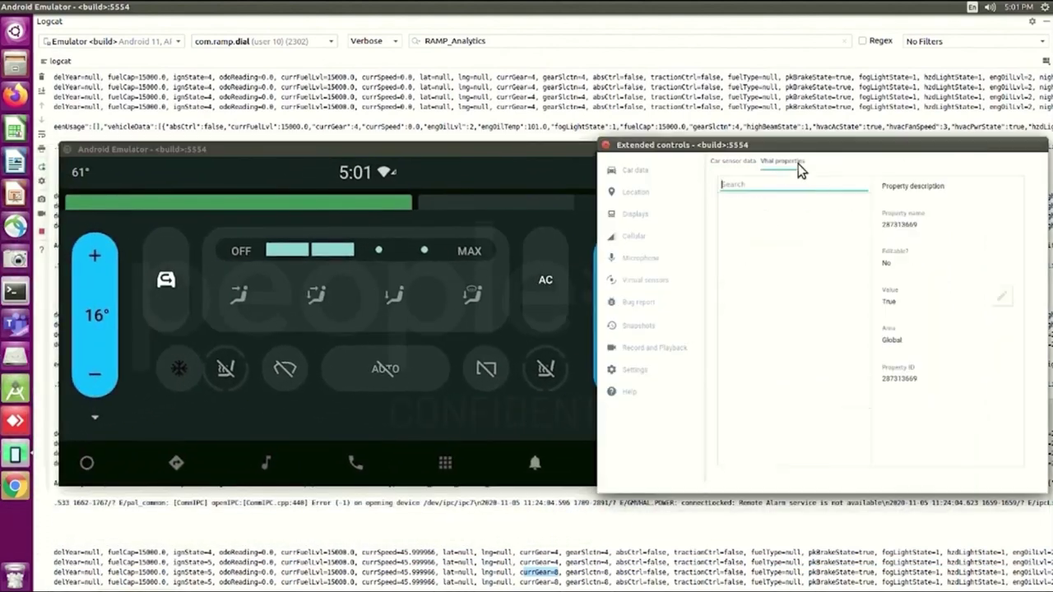
text(fan)
click(792, 269)
click(1001, 296)
text(5)
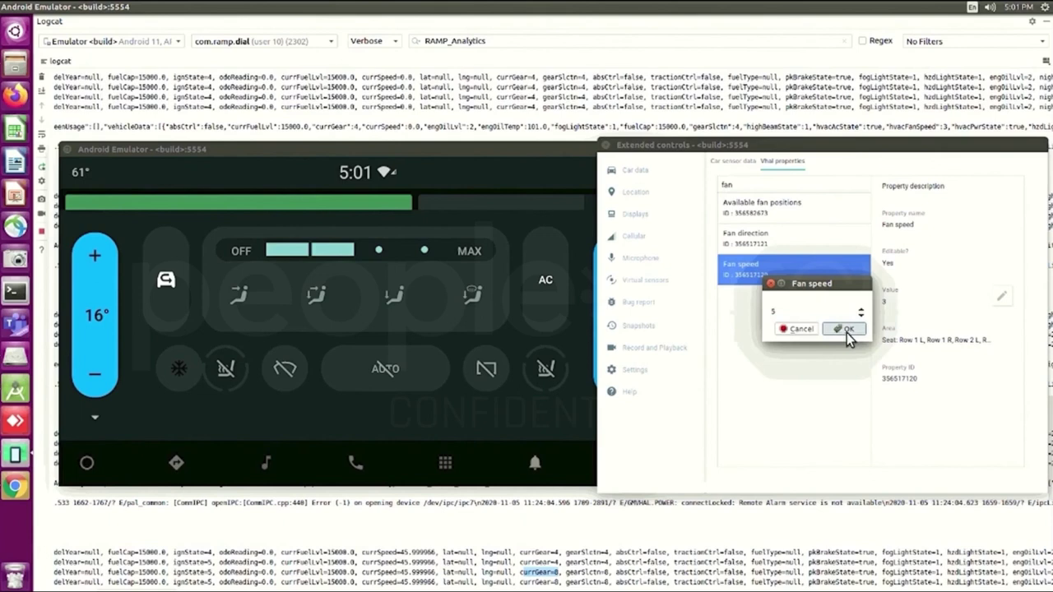
click(845, 329)
Highlight hvacFanSpeed=5 in the latest Logcat output.
click(589, 502)
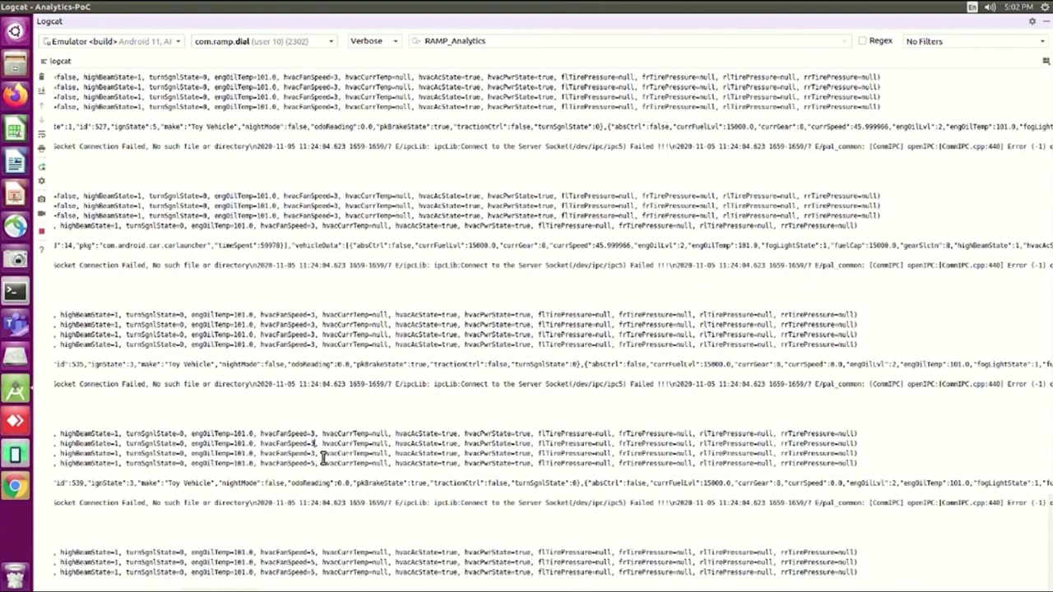
double_click(287, 444)
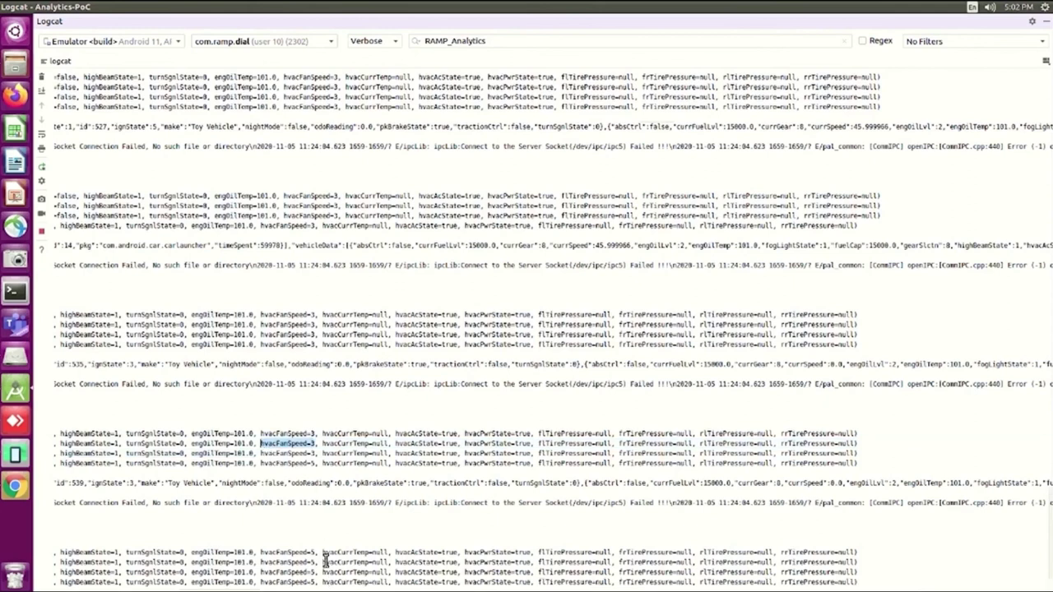
drag(319, 562, 261, 562)
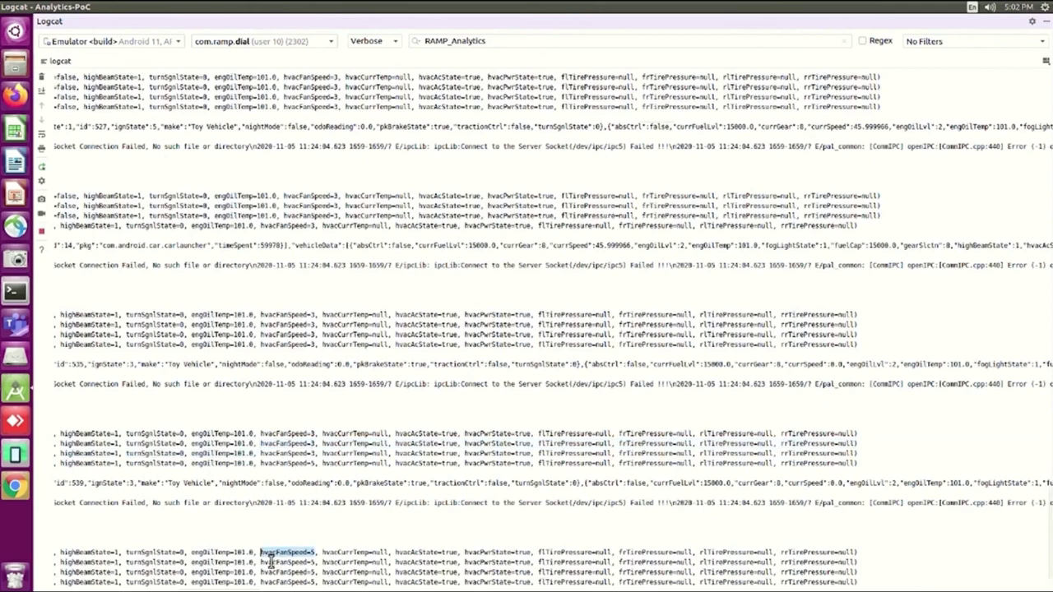